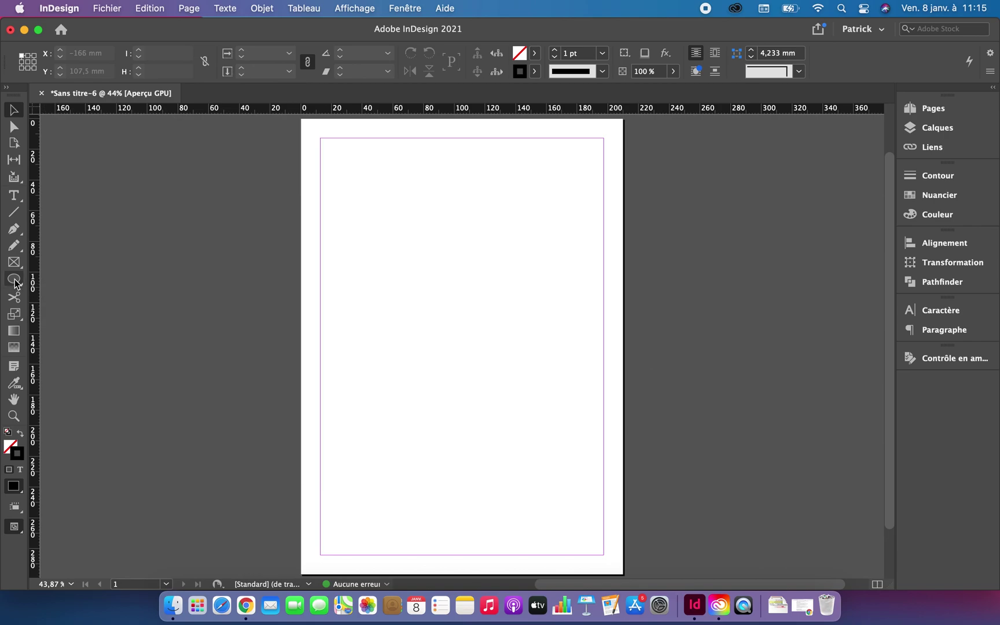
Step: Draw a rectangular frame about 72 mm wide and 50.5 mm high in the upper half of the page
{"action": "left_click", "coordinate": [14, 268]}
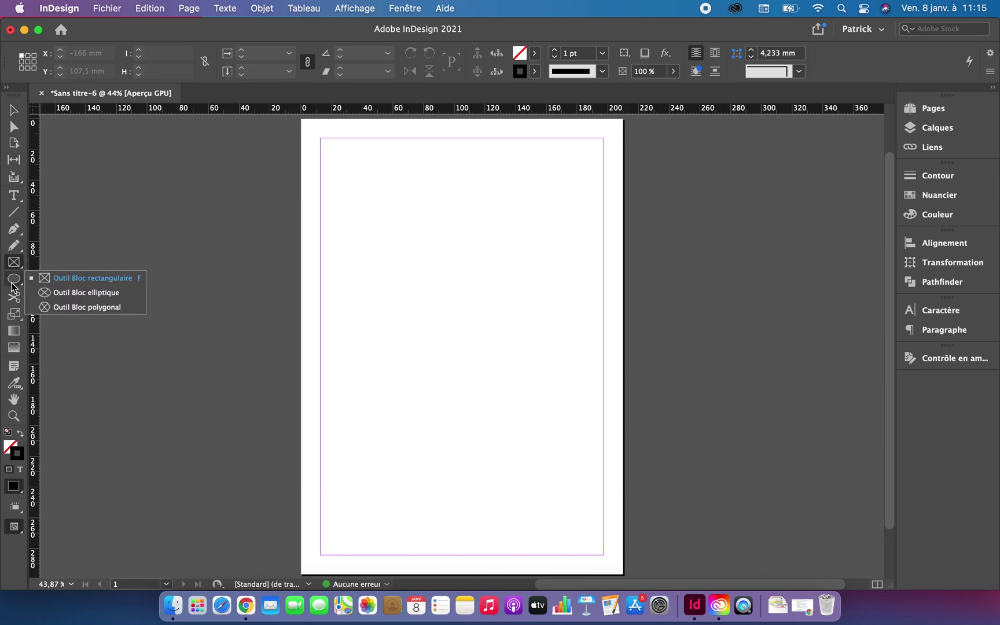
{"action": "left_click", "coordinate": [12, 283]}
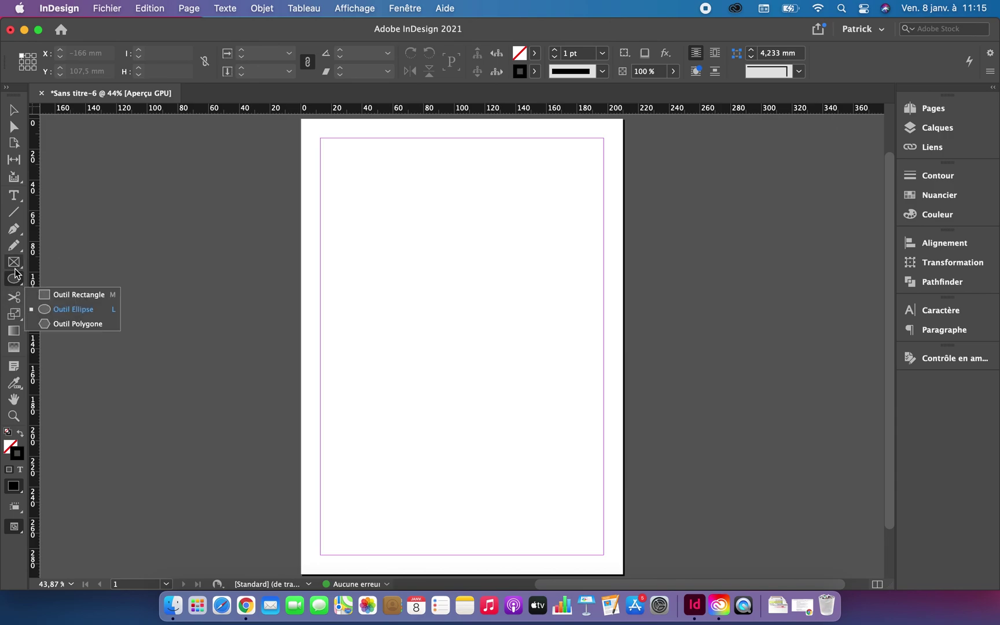
{"action": "left_click", "coordinate": [14, 268]}
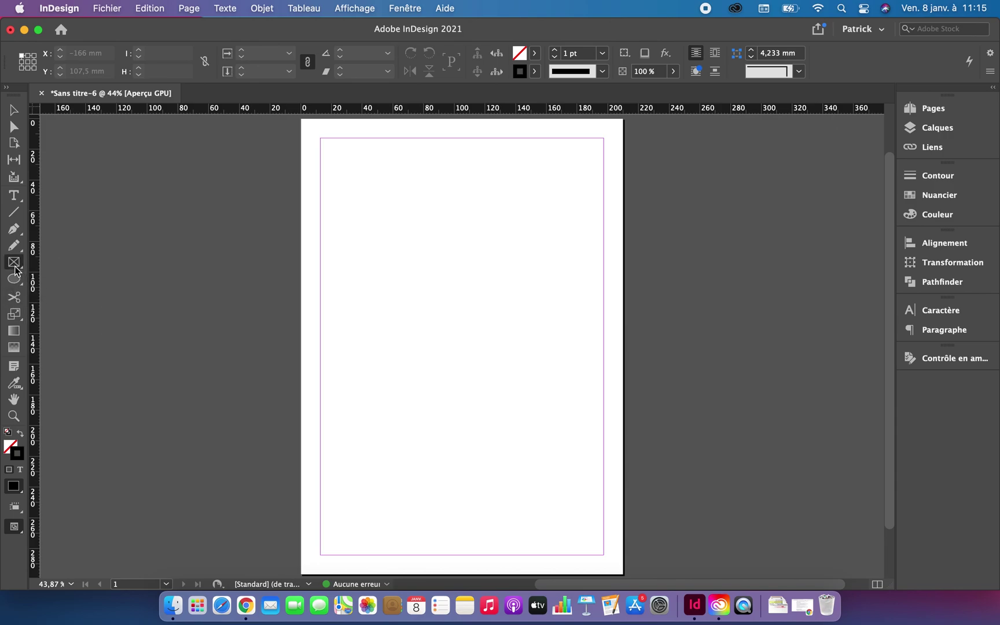
{"action": "left_click", "coordinate": [404, 191]}
{"action": "left_click_drag", "start_coordinate": [404, 191], "coordinate": [481, 291]}
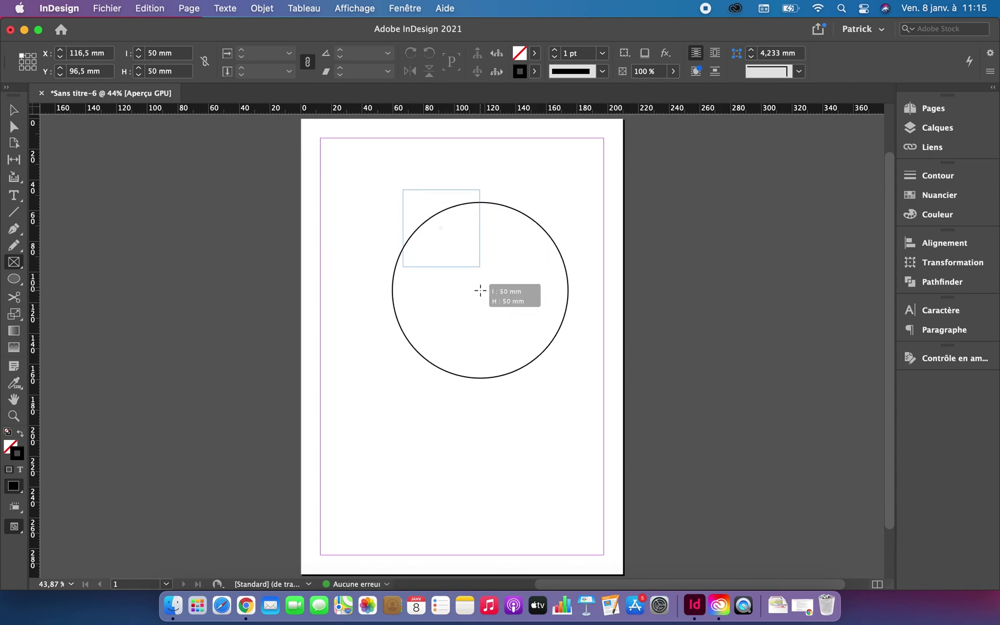
{"action": "left_click_drag", "start_coordinate": [480, 291], "coordinate": [513, 269]}
{"action": "key", "text": "slash"}
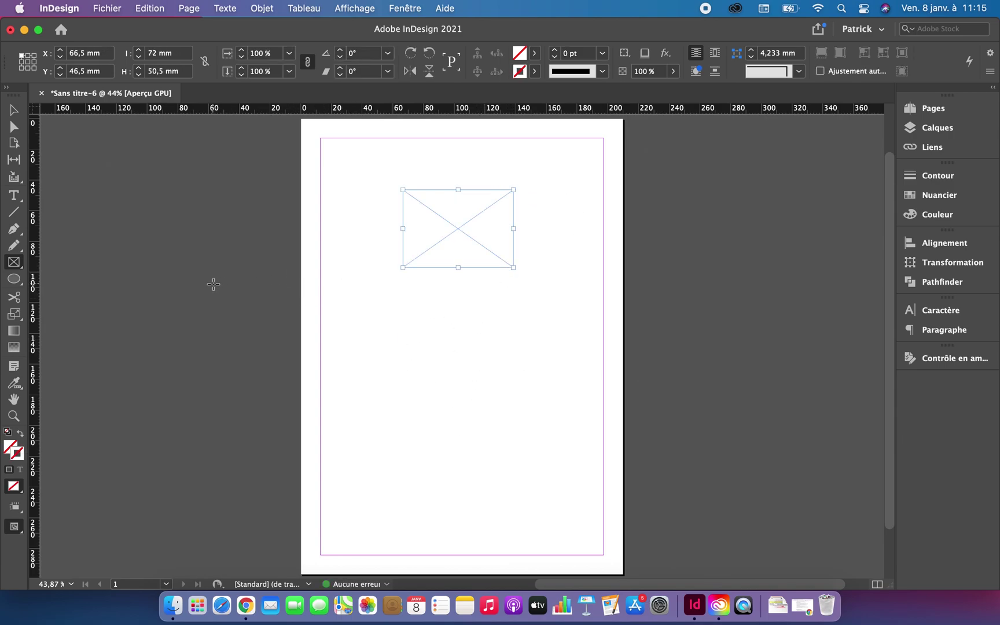
Step: Move the rectangular frame lower on the page and enlarge it proportionally to about 109 by 81.5 mm
{"action": "left_click", "coordinate": [14, 111]}
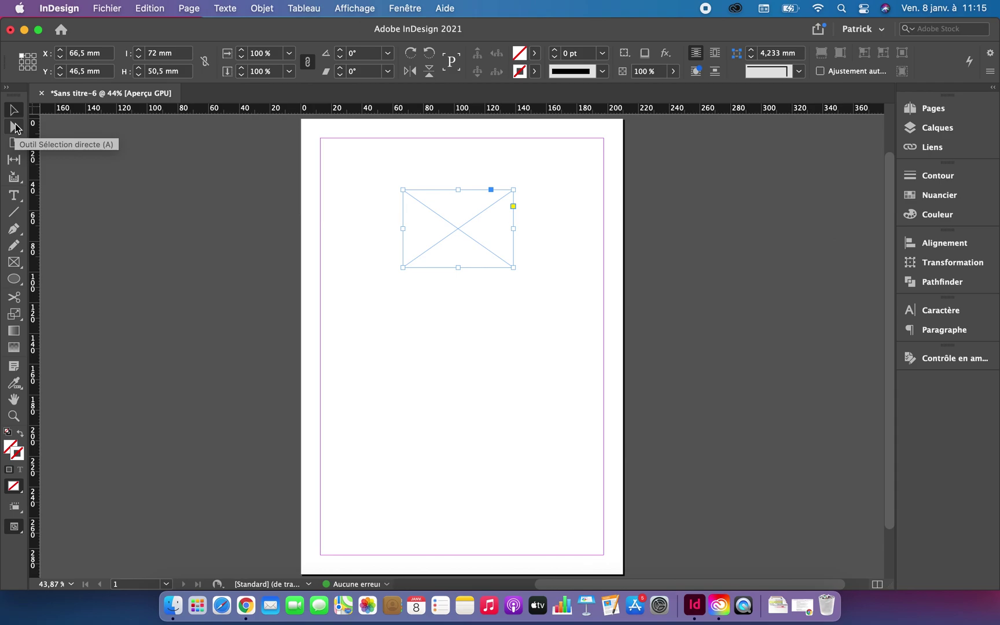
{"action": "left_click_drag", "start_coordinate": [447, 221], "coordinate": [406, 301]}
{"action": "left_click", "coordinate": [405, 302]}
{"action": "left_click_drag", "start_coordinate": [469, 268], "coordinate": [527, 221]}
Step: Try rotating the frame clockwise by about 6.5° and undo the rotation
{"action": "left_click", "coordinate": [545, 233]}
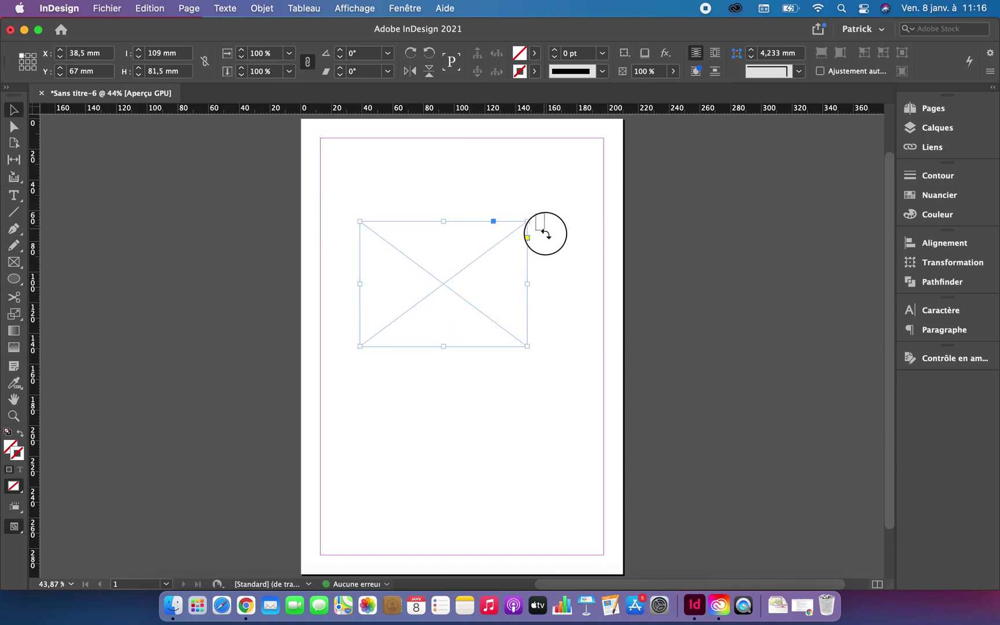
{"action": "left_click", "coordinate": [510, 236]}
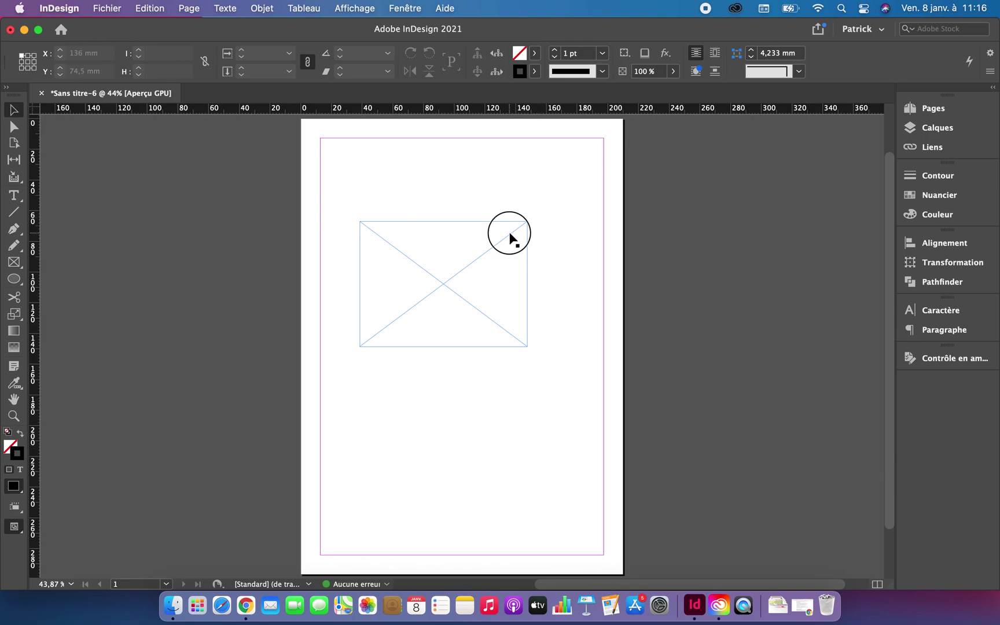
{"action": "left_click_drag", "start_coordinate": [529, 213], "coordinate": [543, 226]}
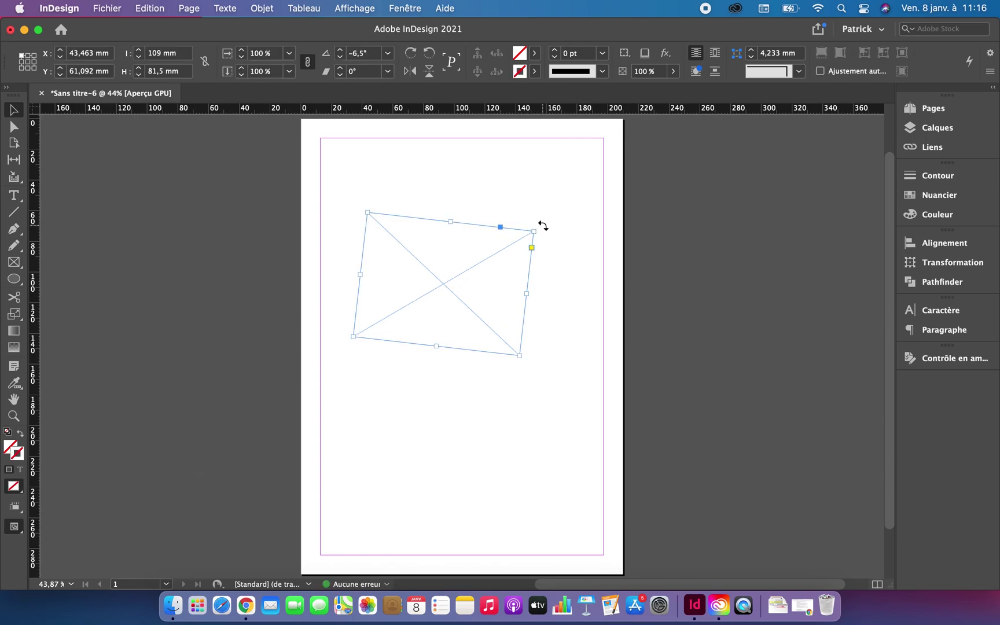
{"action": "key", "text": "super+z"}
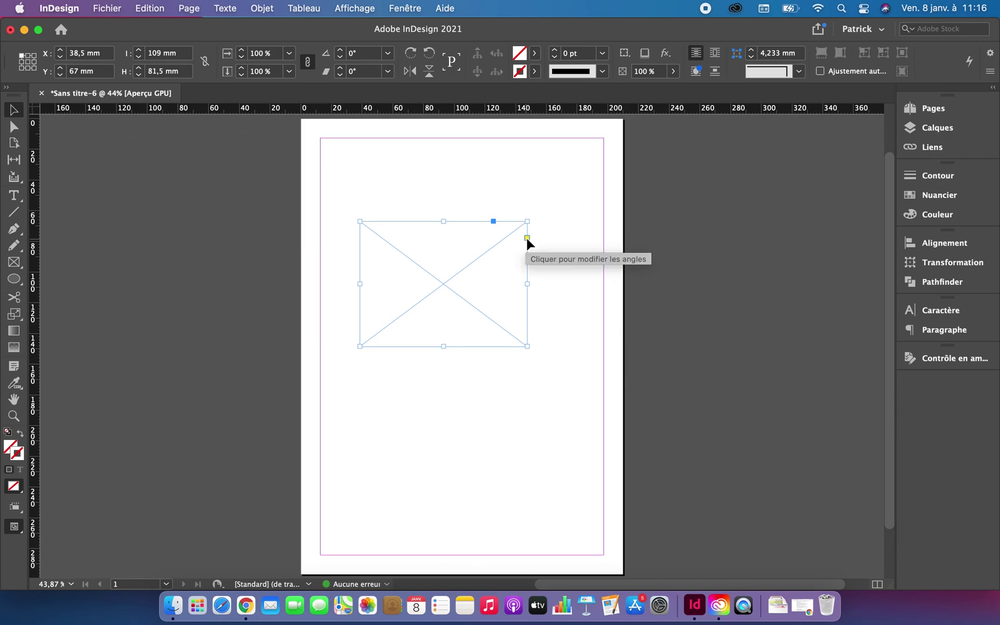
Step: Round all four corners of the frame to a radius of about 28.25 mm and deselect it
{"action": "left_click", "coordinate": [527, 238]}
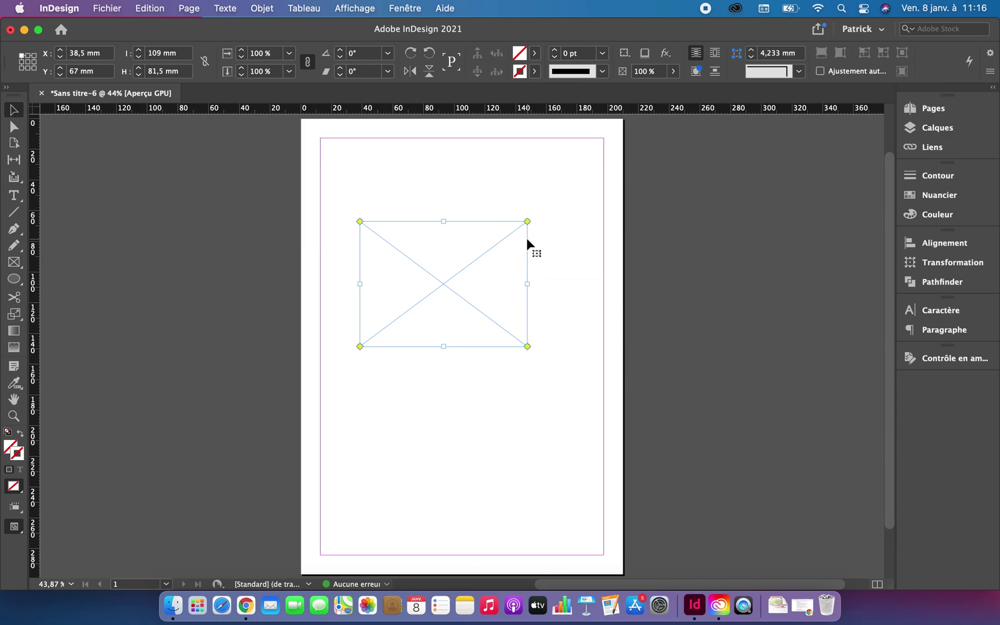
{"action": "left_click_drag", "start_coordinate": [530, 227], "coordinate": [470, 231]}
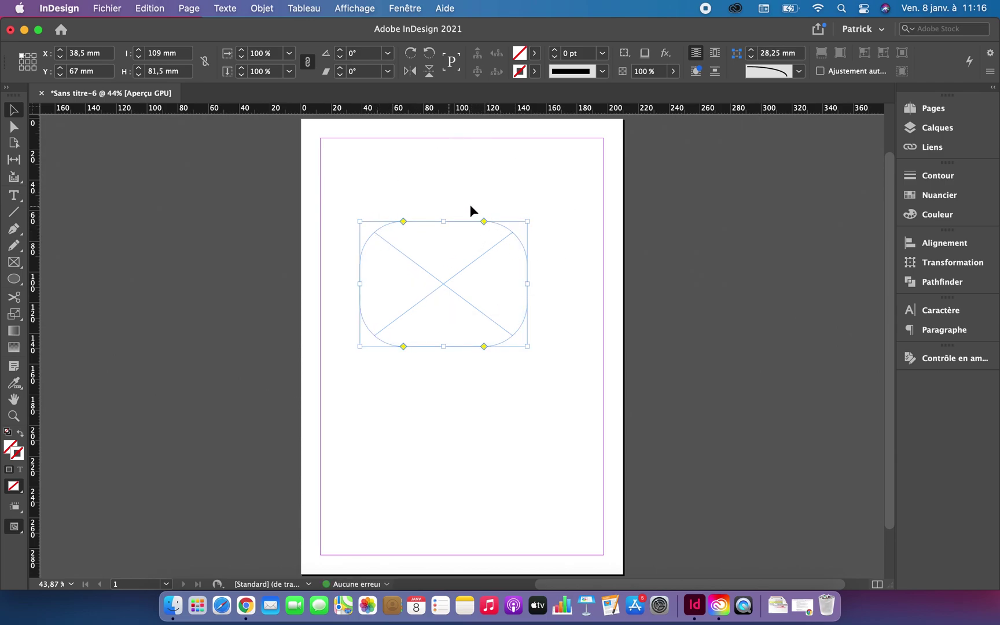
{"action": "left_click", "coordinate": [525, 203]}
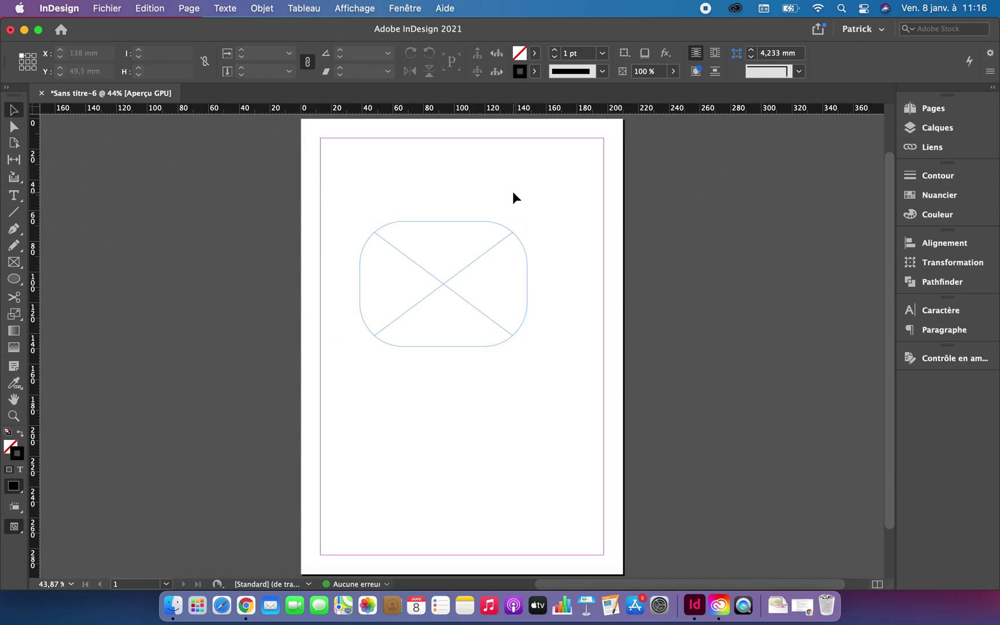
Step: Display the rounded frame's anchor points with Direct Selection and move the frame to about X 53.5 mm, Y 55.75 mm
{"action": "left_click", "coordinate": [11, 132]}
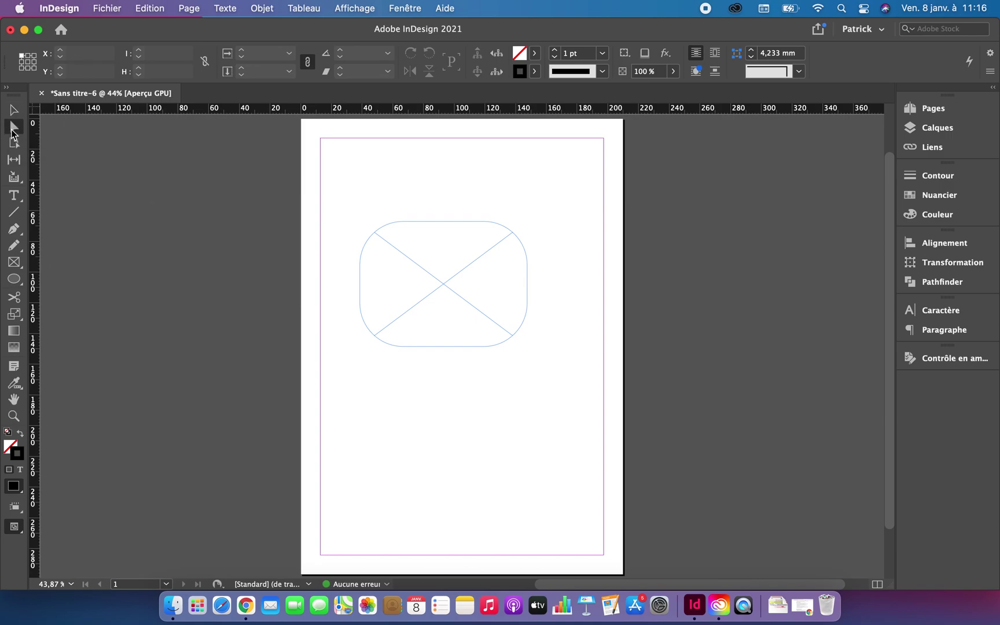
{"action": "left_click", "coordinate": [425, 271]}
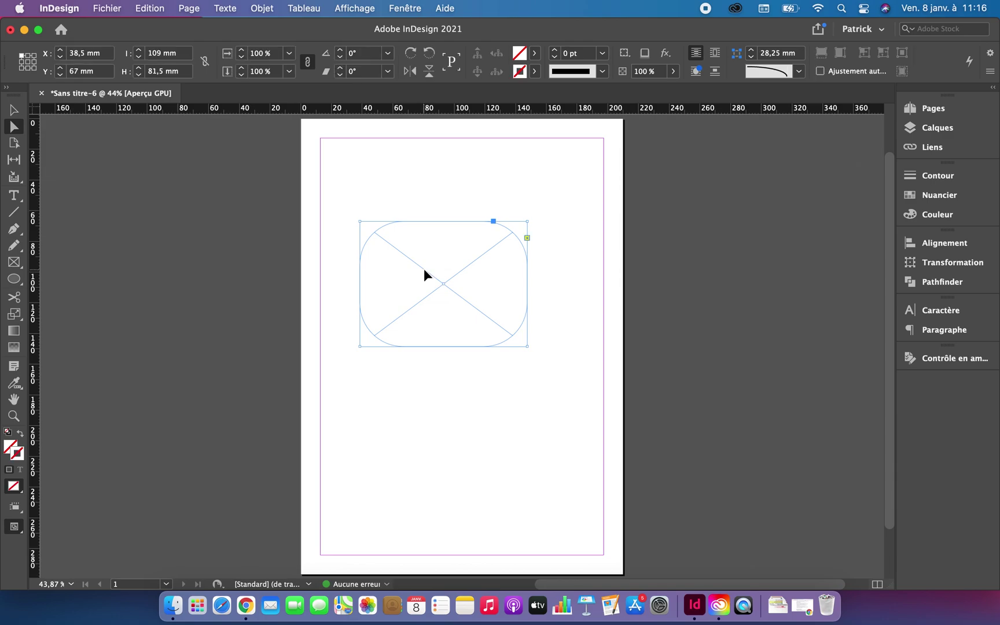
{"action": "mouse_move", "coordinate": [527, 238]}
{"action": "left_mouse_down"}
{"action": "mouse_move", "coordinate": [522, 263]}
{"action": "mouse_move", "coordinate": [525, 255]}
{"action": "left_mouse_up"}
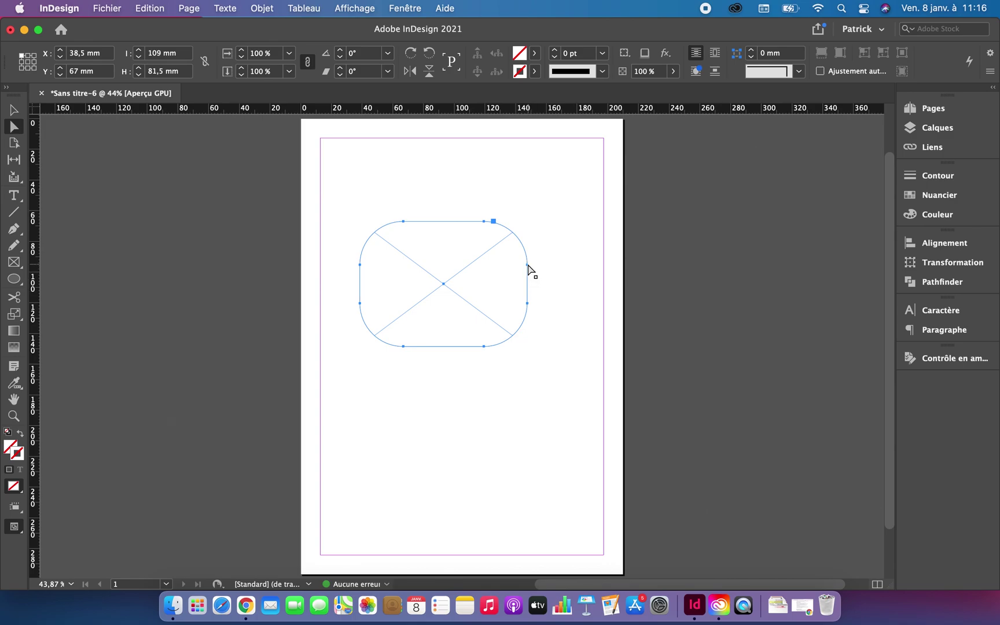
{"action": "left_click_drag", "start_coordinate": [528, 268], "coordinate": [550, 250]}
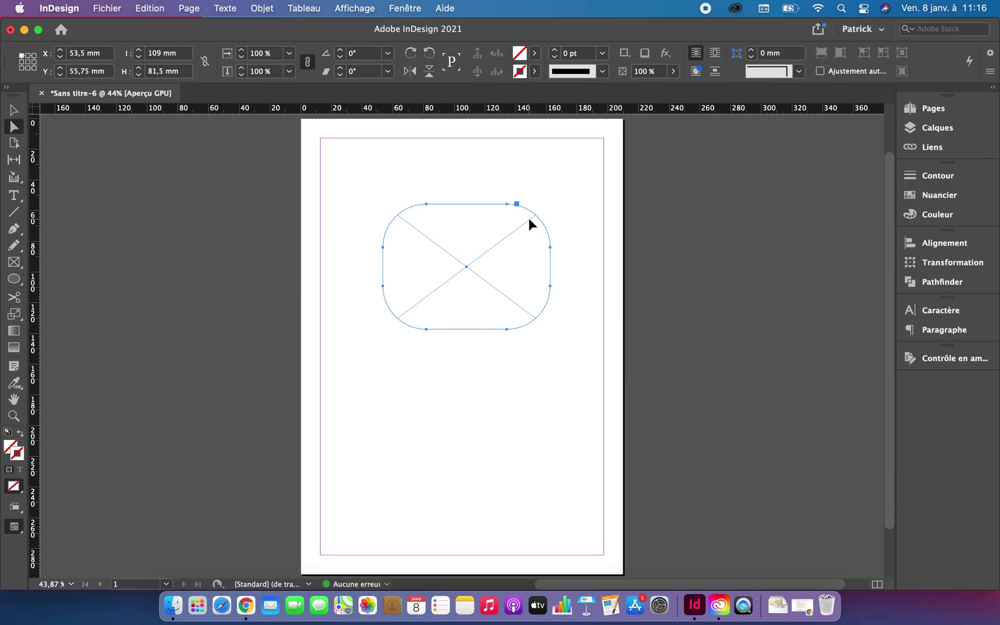
Step: Bulge the frame's upper-right corner outward by pulling the direction handles of its two anchor points away from the shape
{"action": "left_click", "coordinate": [551, 249]}
{"action": "left_click_drag", "start_coordinate": [552, 249], "coordinate": [579, 238]}
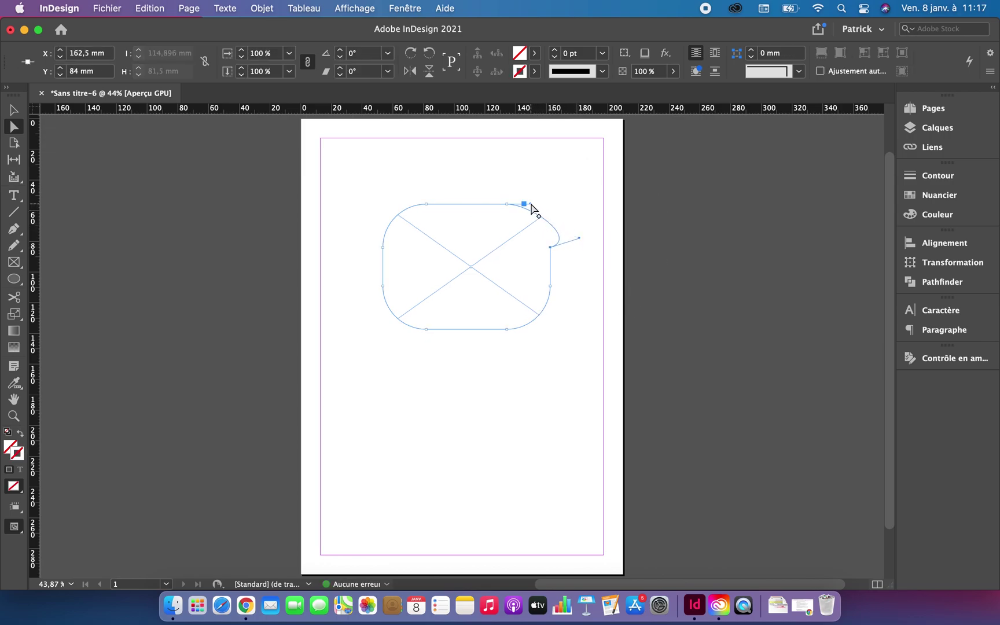
{"action": "left_click_drag", "start_coordinate": [531, 204], "coordinate": [523, 165]}
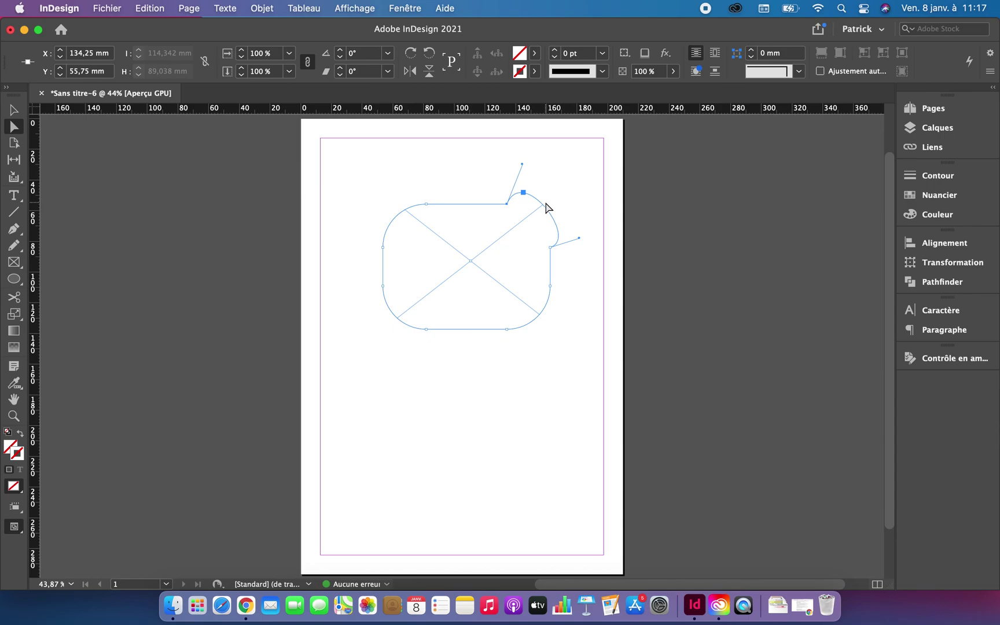
Step: Turn the frame's upper-left corner into an inward curve by pulling both anchor points' direction handles into the shape
{"action": "left_click", "coordinate": [425, 206]}
{"action": "left_click_drag", "start_coordinate": [403, 206], "coordinate": [439, 260]}
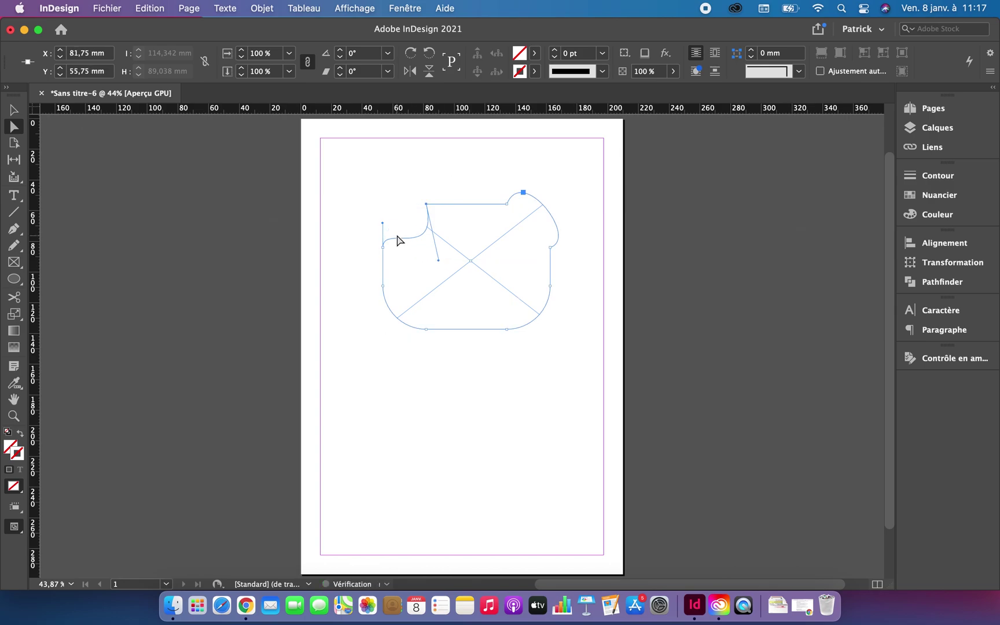
{"action": "left_click_drag", "start_coordinate": [382, 223], "coordinate": [431, 280]}
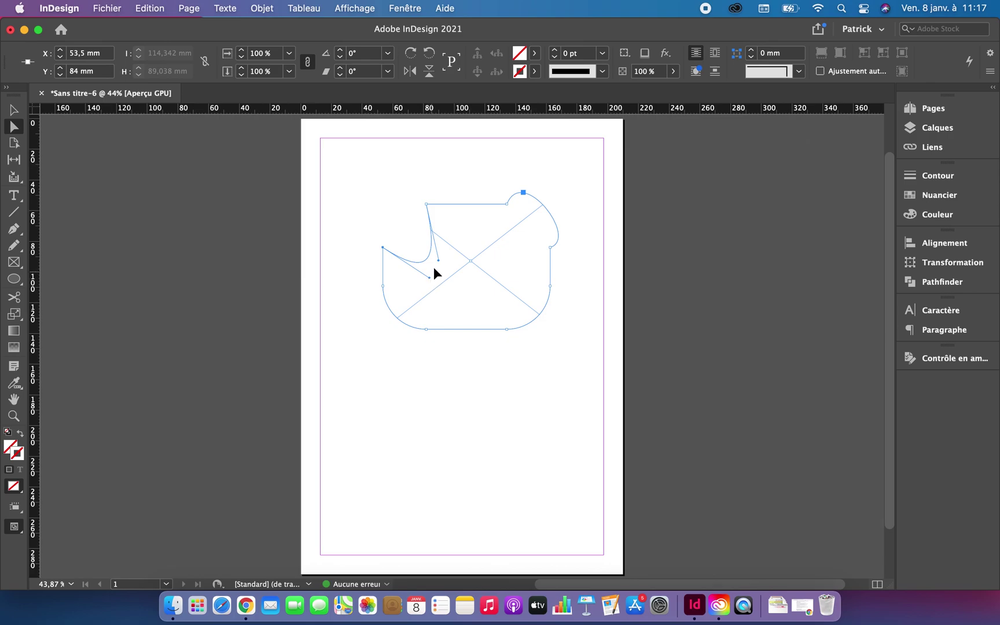
{"action": "left_click_drag", "start_coordinate": [438, 261], "coordinate": [464, 245]}
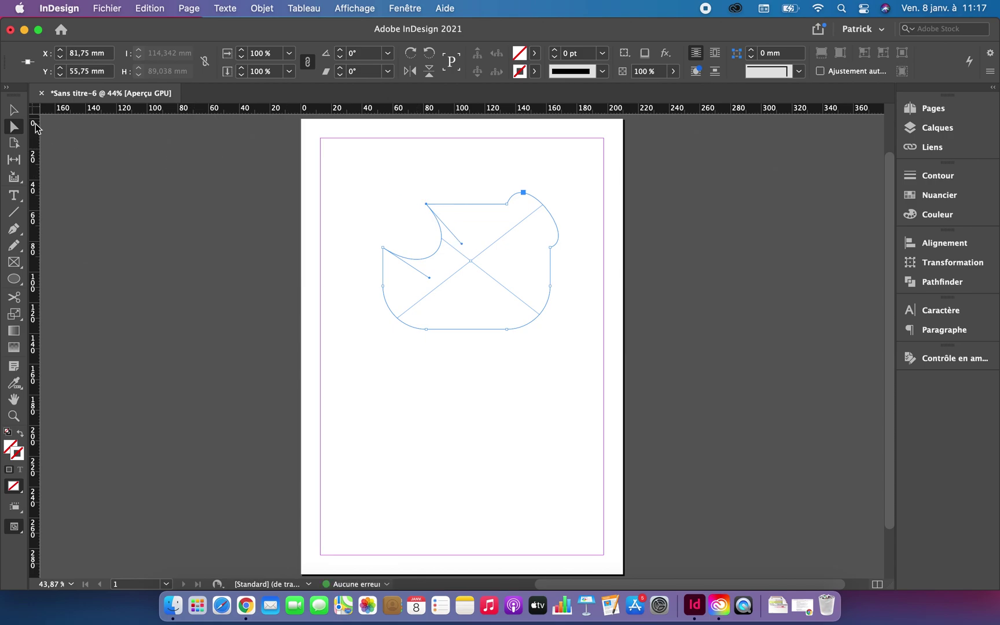
Step: Move the reshaped frame lower on the page and enlarge it proportionally to about 132 by 106 mm
{"action": "left_click", "coordinate": [14, 109]}
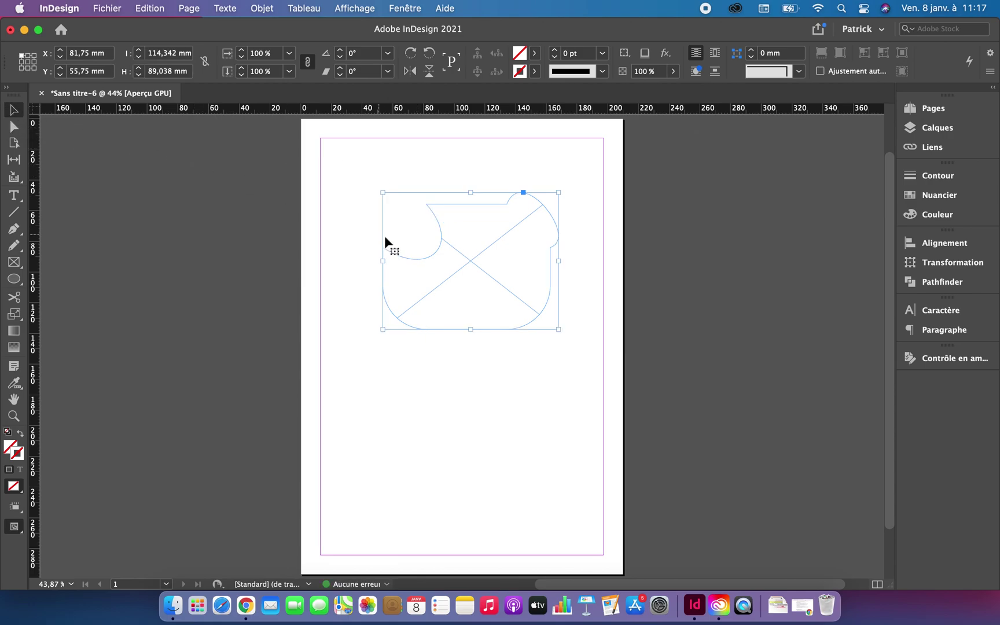
{"action": "left_click_drag", "start_coordinate": [464, 260], "coordinate": [431, 331]}
{"action": "left_click_drag", "start_coordinate": [523, 266], "coordinate": [550, 239]}
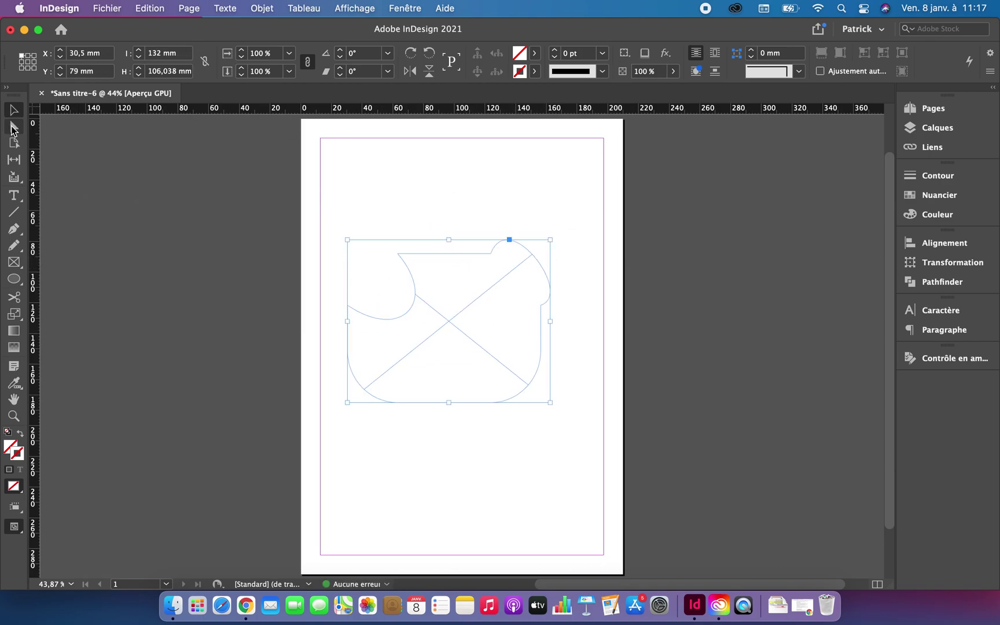
Step: Refine the inward curve at the frame's upper-left corner by adjusting the direction handle of its upper anchor point
{"action": "left_click", "coordinate": [14, 127]}
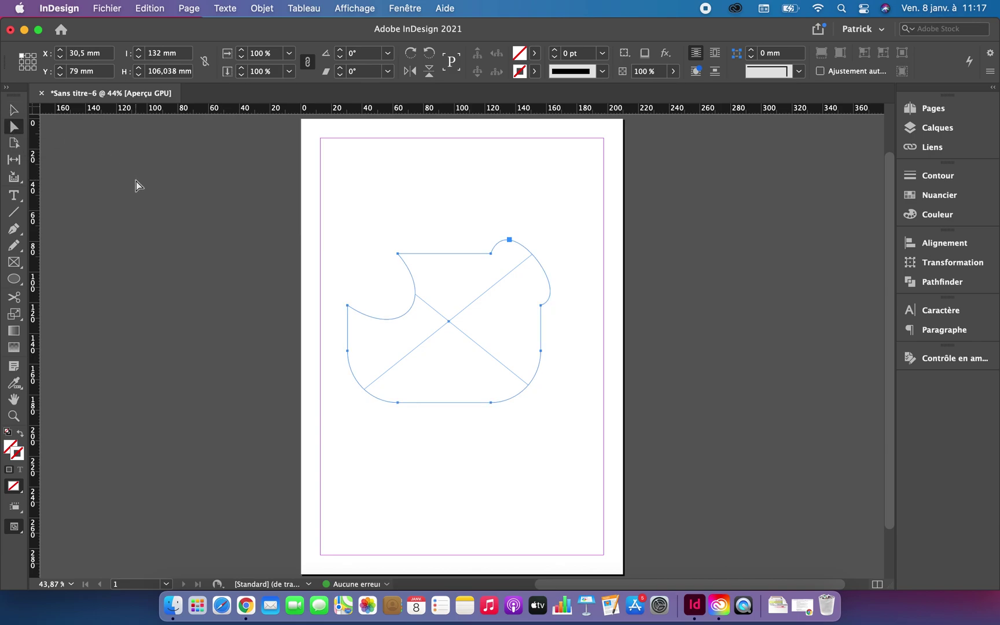
{"action": "left_click", "coordinate": [433, 214]}
{"action": "left_click", "coordinate": [436, 312]}
{"action": "scroll", "coordinate": [411, 229], "scroll_direction": "up", "scroll_amount": 5}
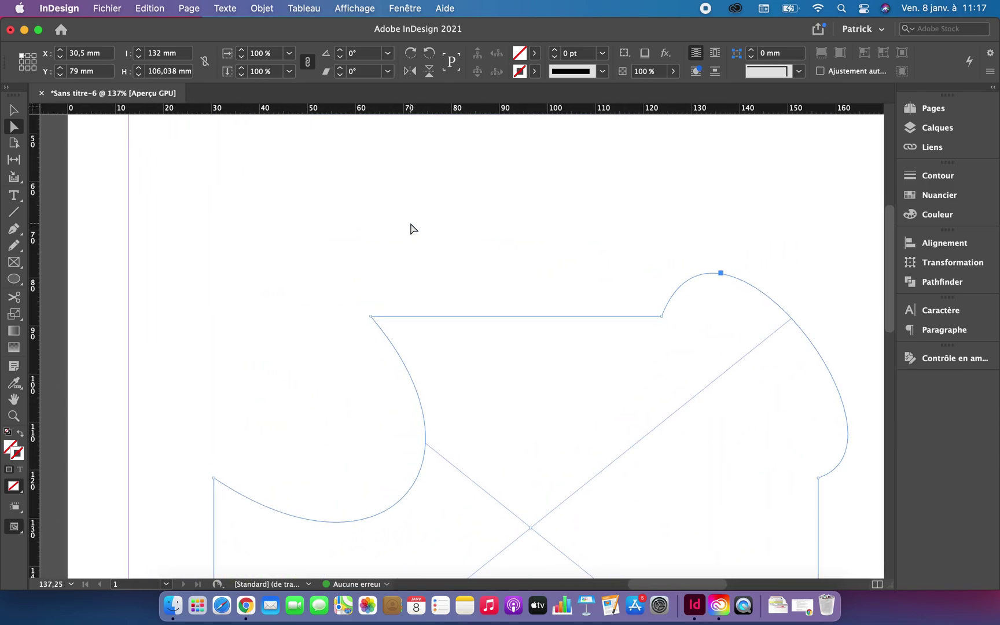
{"action": "left_click", "coordinate": [373, 319]}
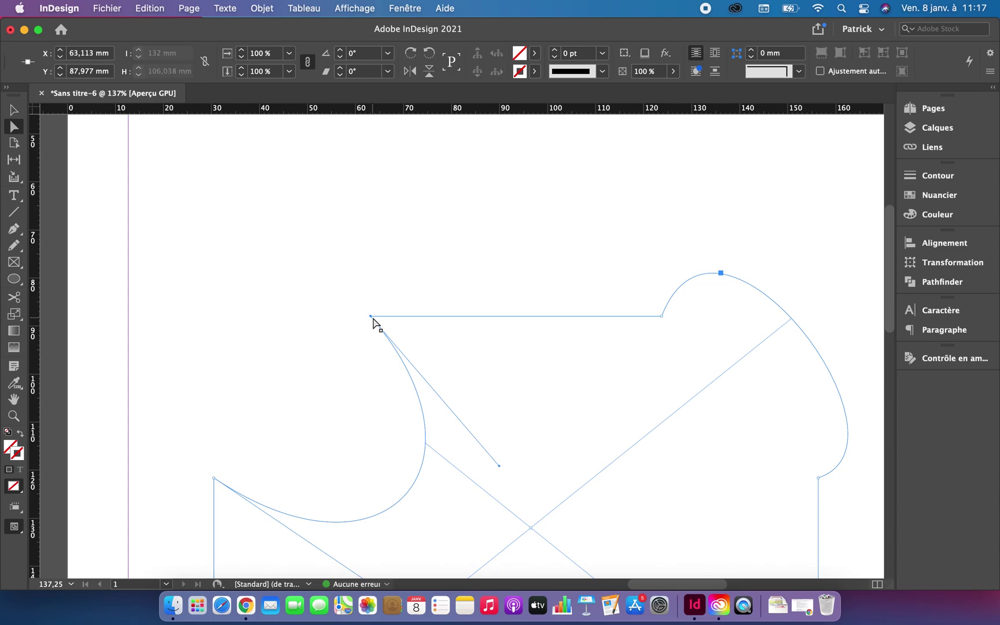
{"action": "mouse_move", "coordinate": [499, 466]}
{"action": "left_mouse_down"}
{"action": "mouse_move", "coordinate": [537, 422]}
{"action": "mouse_move", "coordinate": [448, 405]}
{"action": "mouse_move", "coordinate": [246, 247]}
{"action": "mouse_move", "coordinate": [202, 315]}
{"action": "mouse_move", "coordinate": [378, 248]}
{"action": "mouse_move", "coordinate": [507, 363]}
{"action": "mouse_move", "coordinate": [511, 453]}
{"action": "left_mouse_up"}
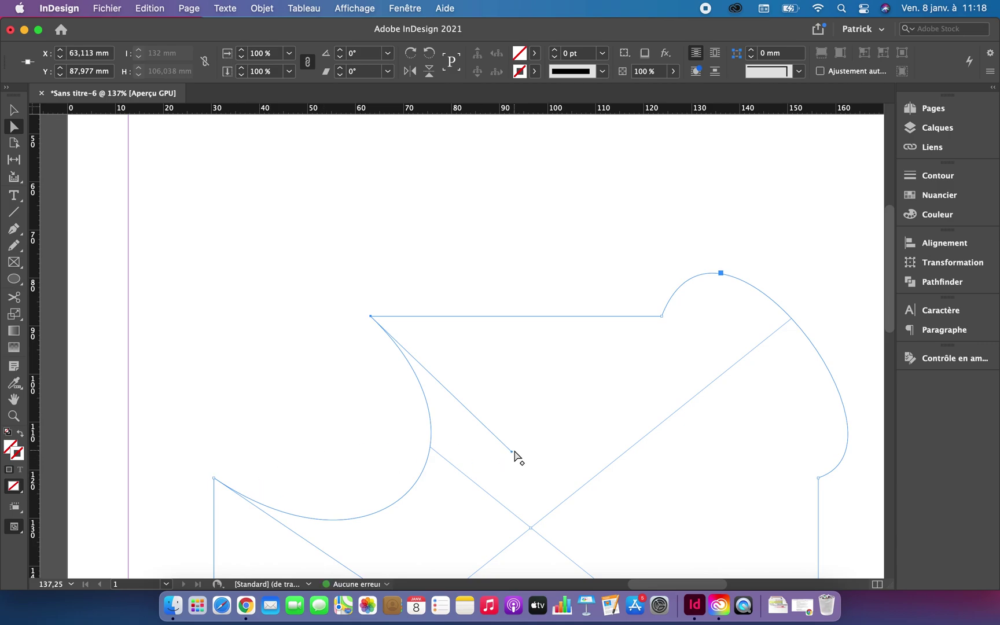
{"action": "left_click_drag", "start_coordinate": [512, 452], "coordinate": [503, 413]}
{"action": "scroll", "coordinate": [496, 418], "scroll_direction": "down", "scroll_amount": 5}
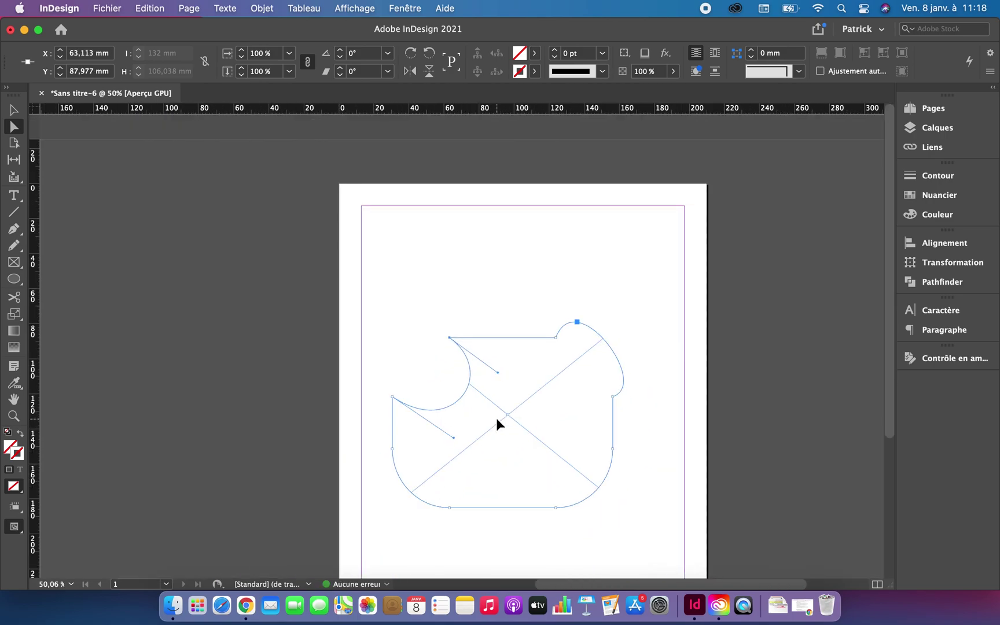
{"action": "scroll", "coordinate": [496, 418], "scroll_direction": "down", "scroll_amount": 1}
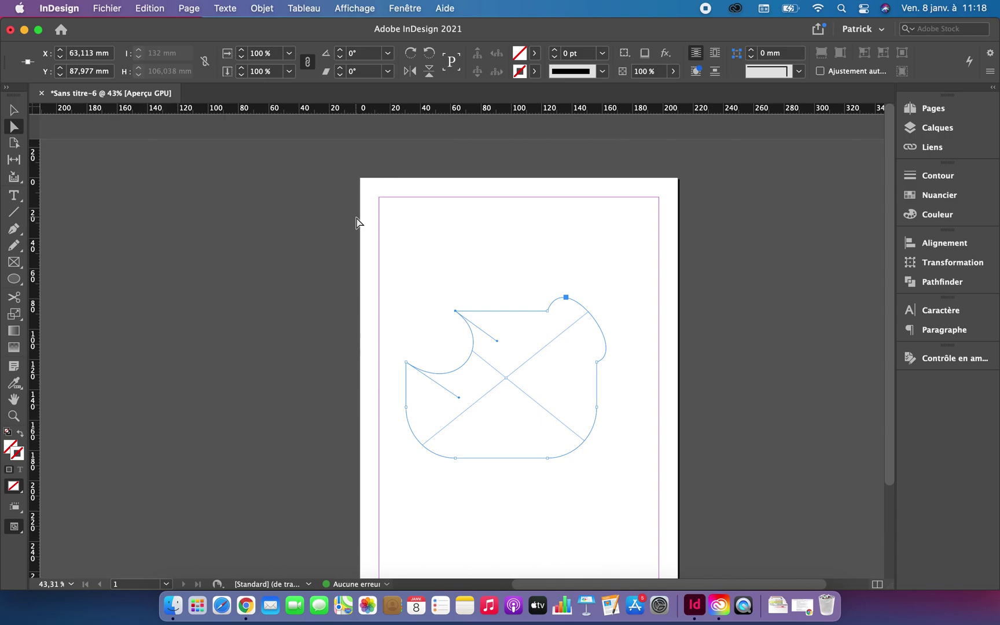
Step: Give the reshaped frame a 3 pt stroke of type Points japonais
{"action": "left_click", "coordinate": [14, 110]}
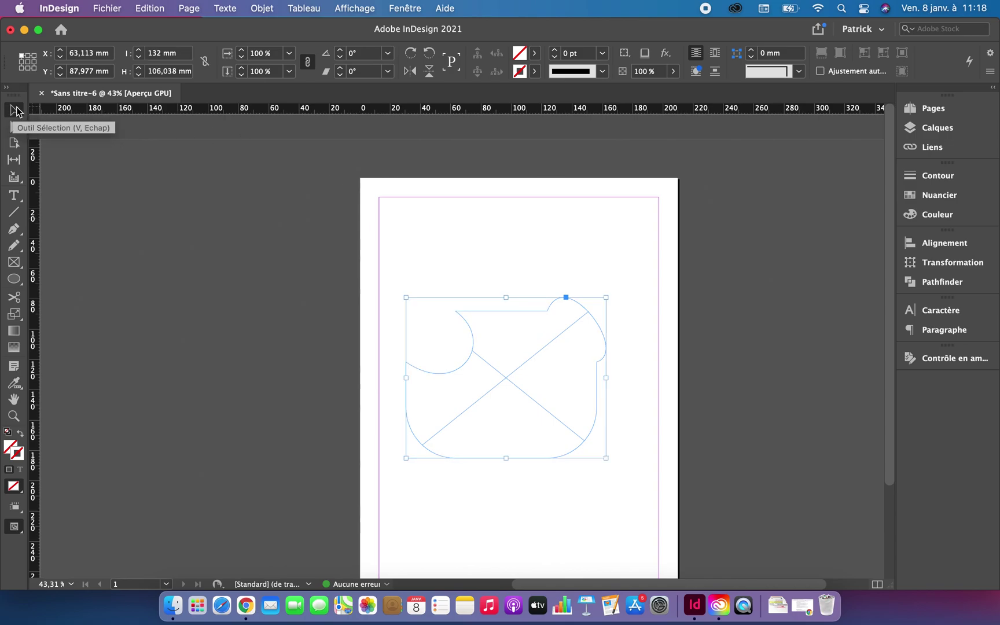
{"action": "left_click", "coordinate": [427, 229]}
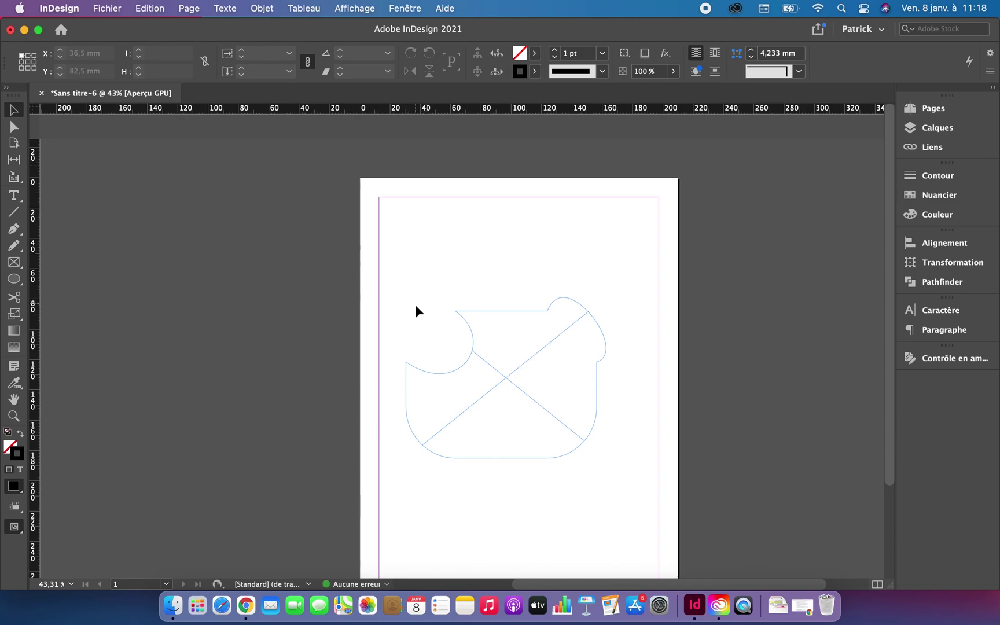
{"action": "left_click", "coordinate": [473, 336]}
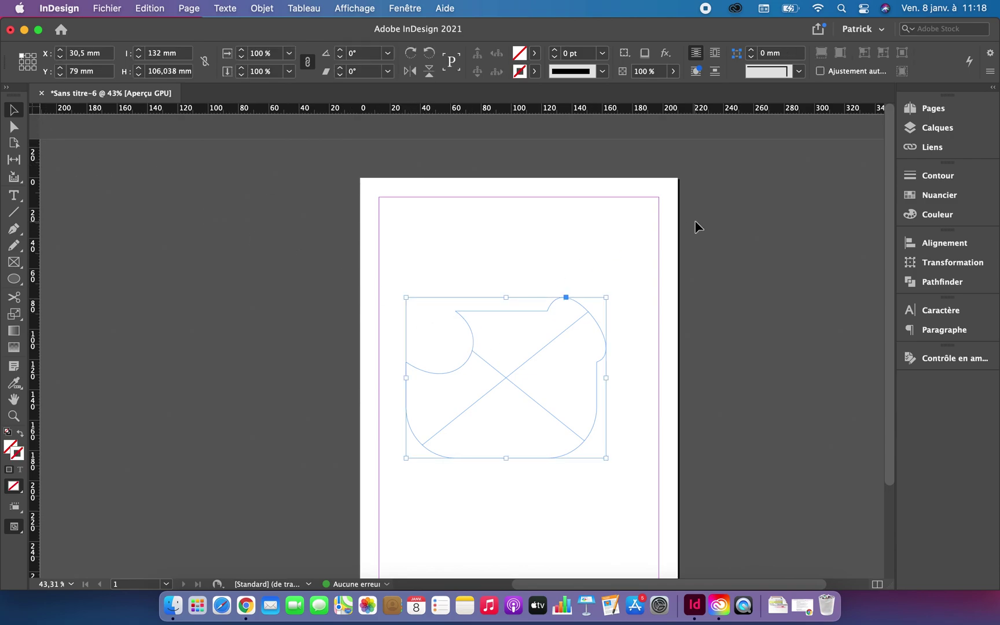
{"action": "left_click", "coordinate": [931, 177]}
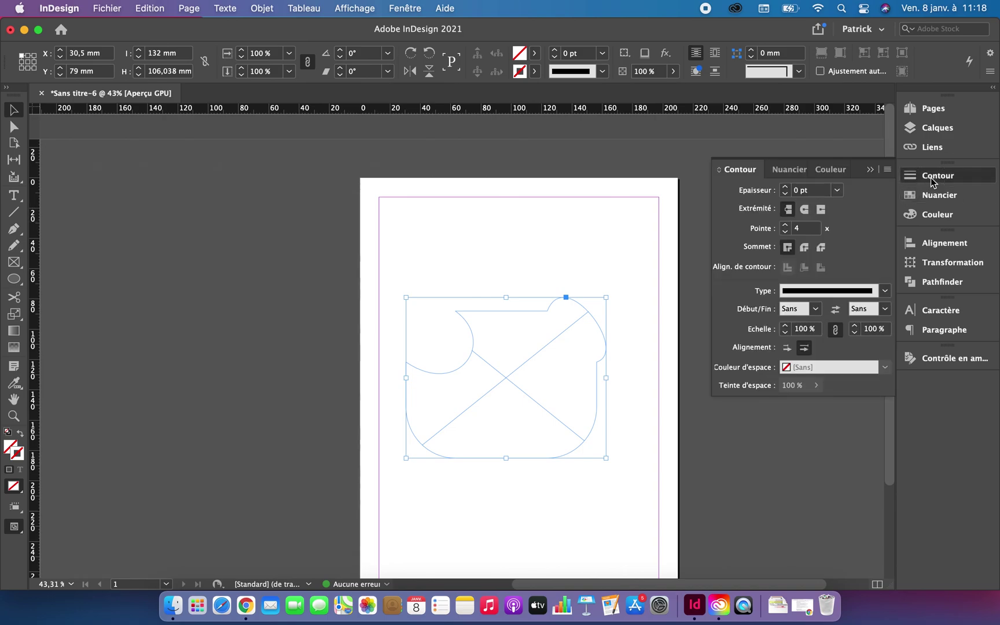
{"action": "left_click", "coordinate": [837, 190]}
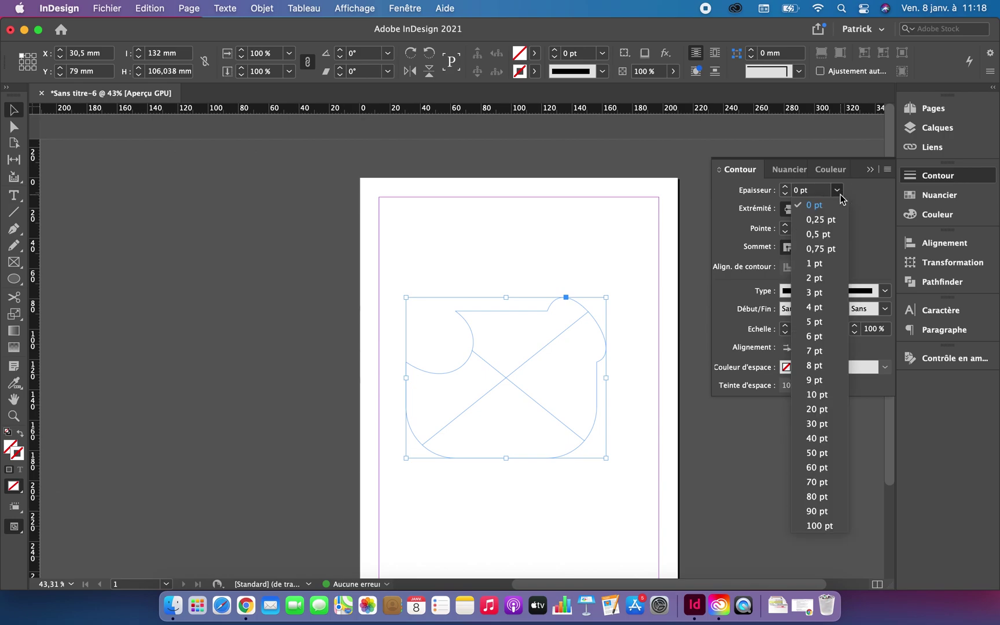
{"action": "left_click", "coordinate": [831, 293]}
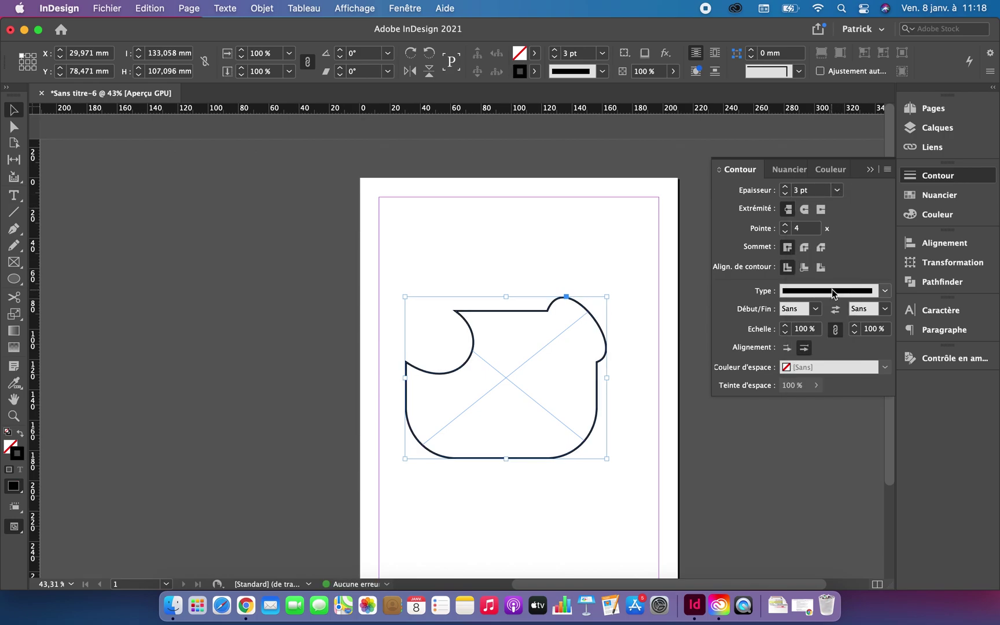
{"action": "left_click", "coordinate": [831, 292]}
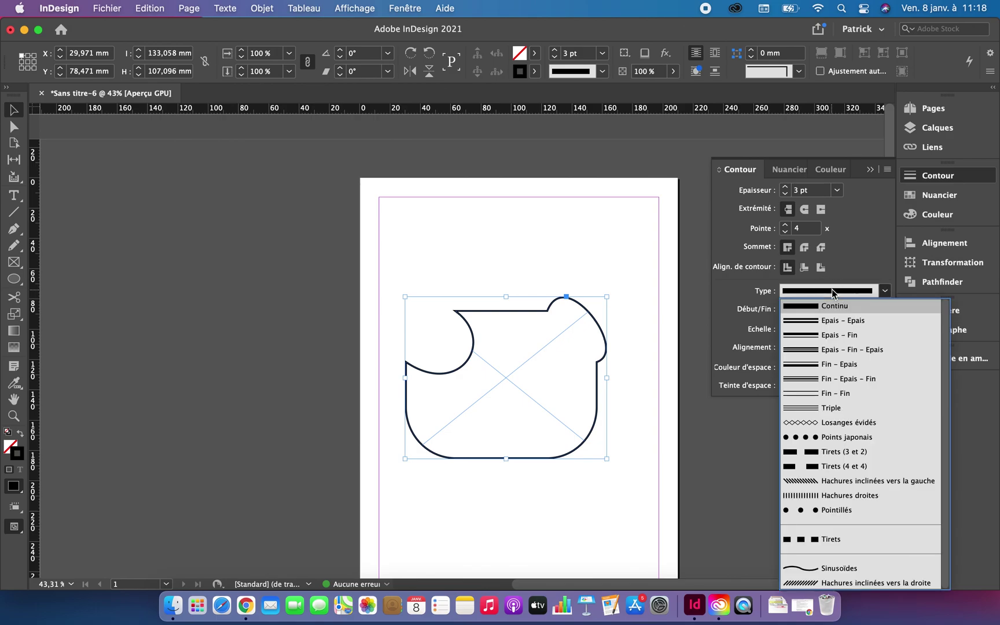
{"action": "left_click", "coordinate": [824, 438]}
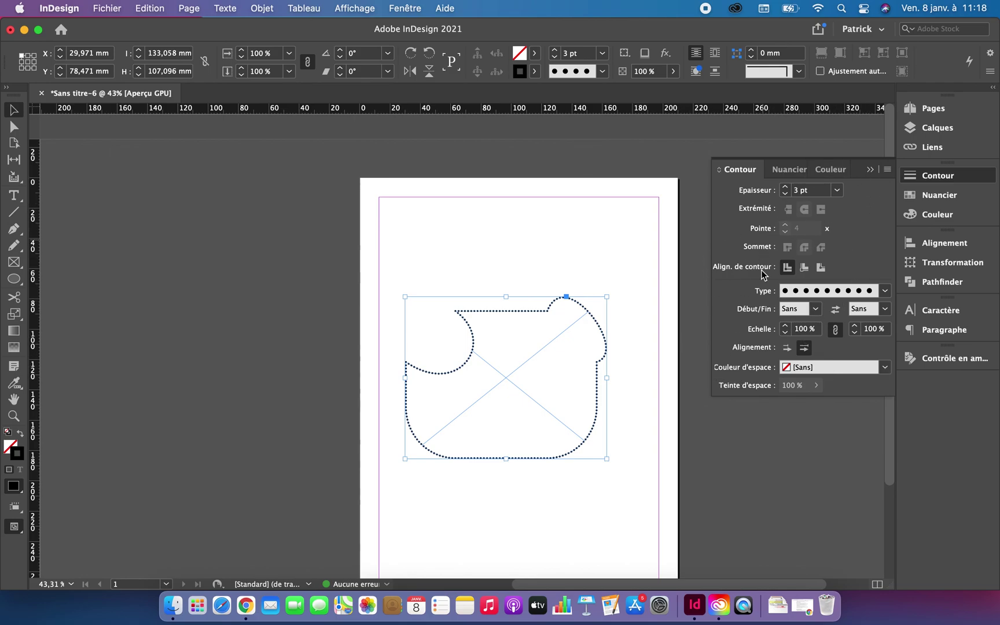
Step: Lighten the frame's dotted stroke to a 9% tint of black
{"action": "left_click", "coordinate": [783, 170]}
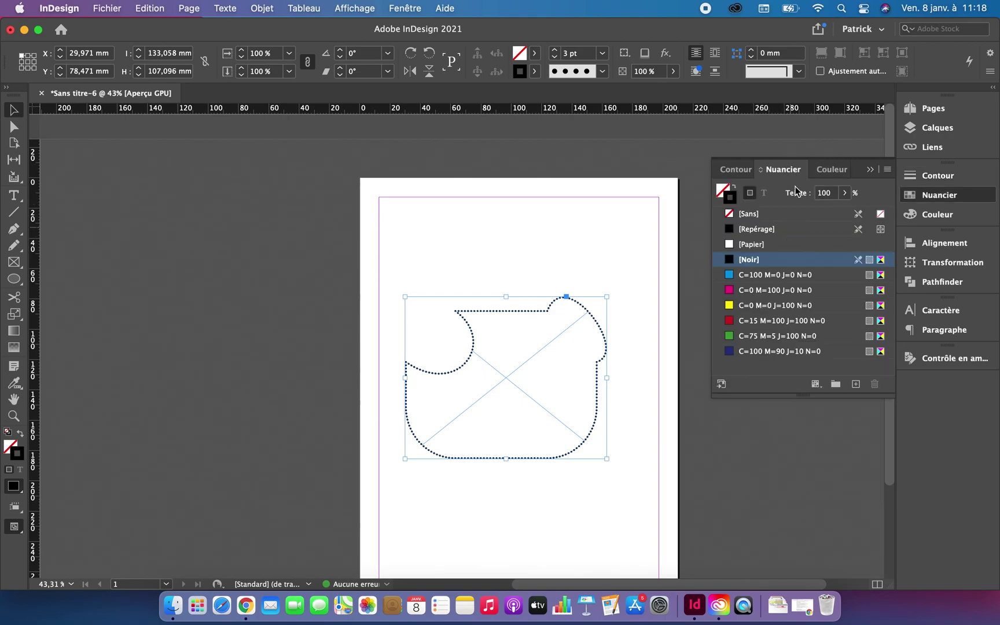
{"action": "mouse_move", "coordinate": [788, 170]}
{"action": "left_mouse_down"}
{"action": "mouse_move", "coordinate": [853, 166]}
{"action": "mouse_move", "coordinate": [775, 169]}
{"action": "mouse_move", "coordinate": [789, 173]}
{"action": "left_mouse_up"}
{"action": "left_click", "coordinate": [839, 169]}
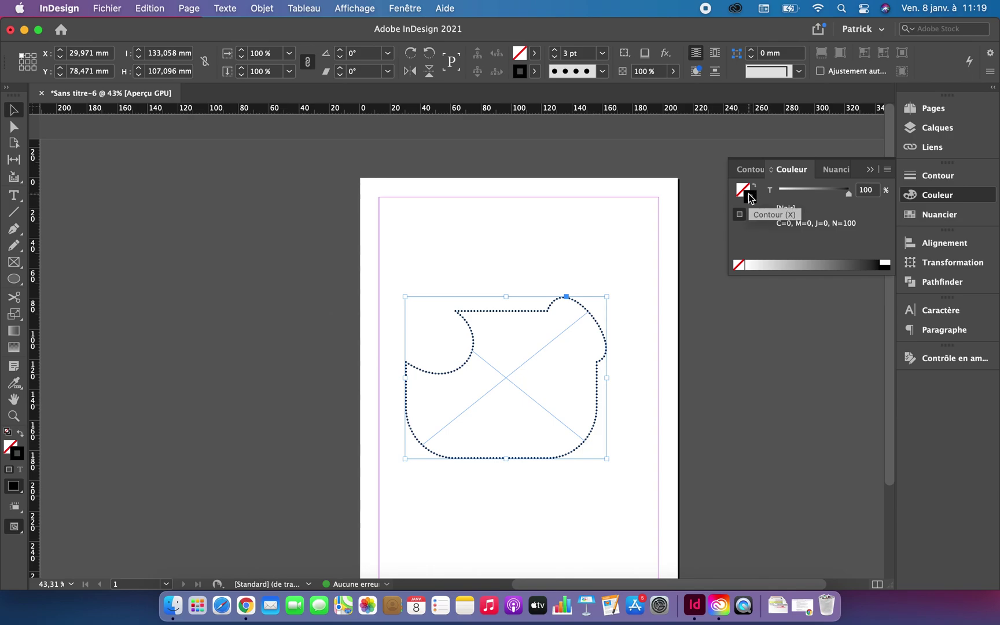
{"action": "left_click", "coordinate": [815, 260]}
{"action": "left_click", "coordinate": [794, 261]}
{"action": "left_click", "coordinate": [758, 261]}
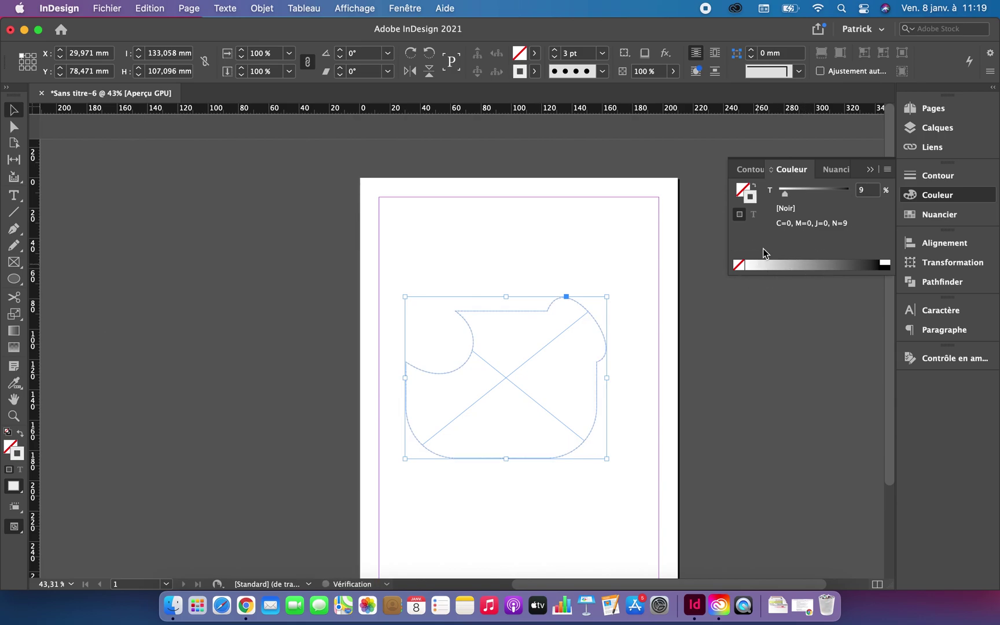
Step: Set the dotted stroke's weight to 20 pt
{"action": "left_click", "coordinate": [753, 179]}
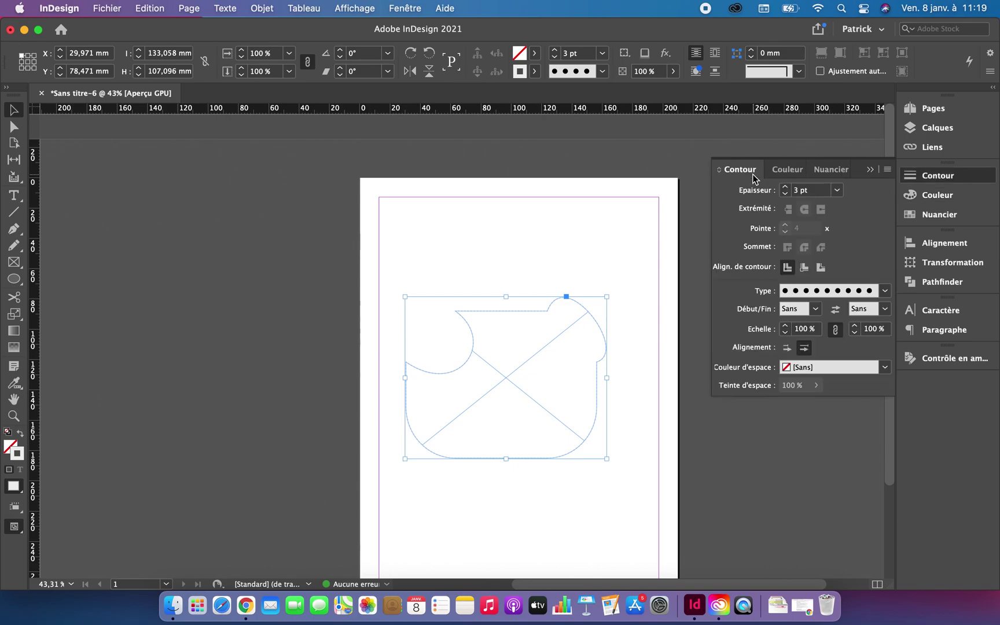
{"action": "left_click", "coordinate": [837, 190]}
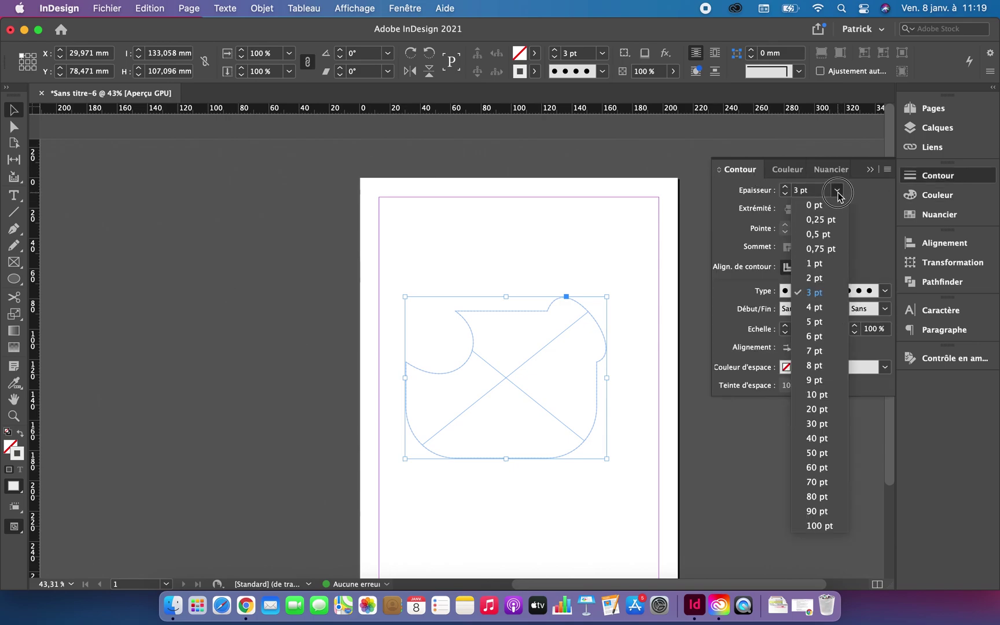
{"action": "left_click", "coordinate": [827, 409]}
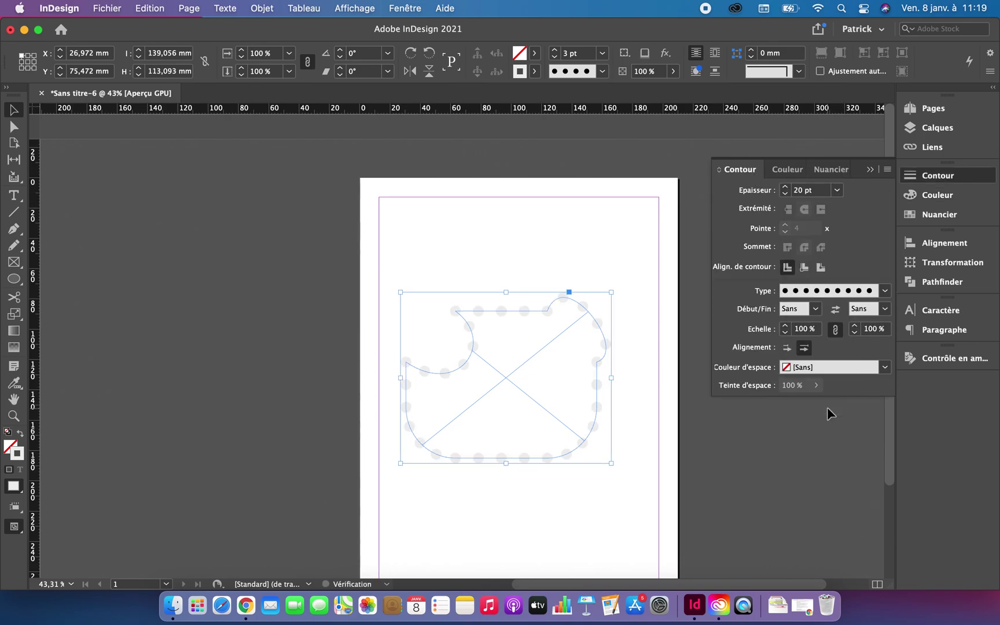
Step: Darken the dotted stroke's color to a 56% tint of black
{"action": "left_click", "coordinate": [790, 169]}
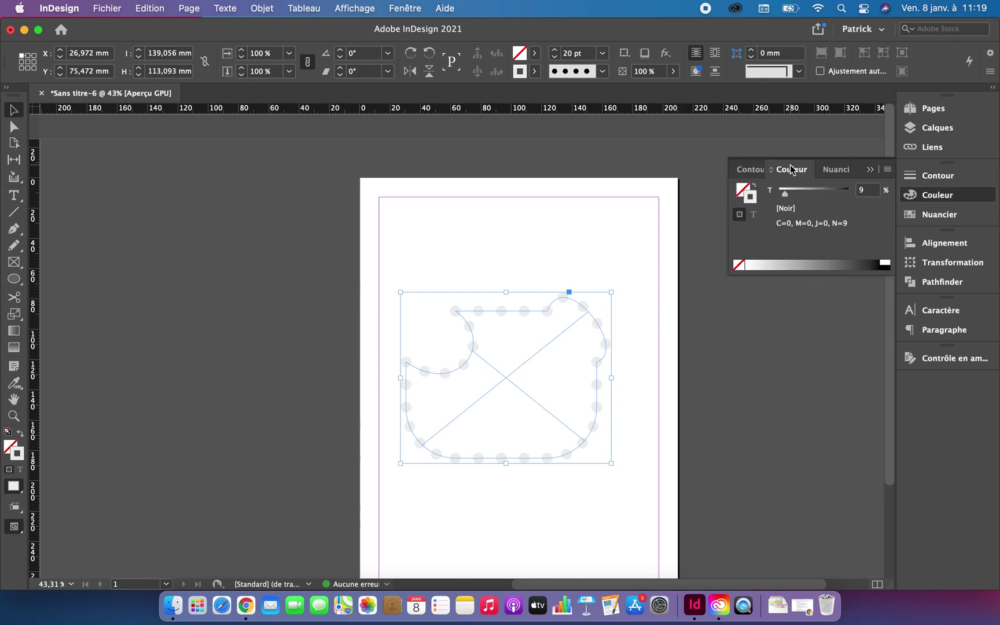
{"action": "left_click", "coordinate": [855, 266]}
{"action": "left_click", "coordinate": [836, 267]}
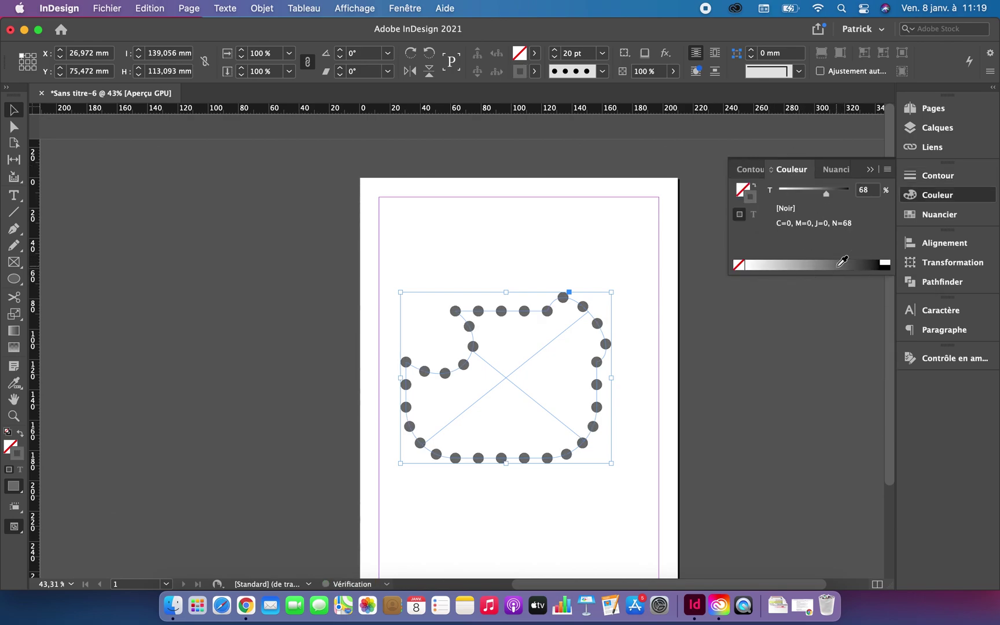
{"action": "left_click", "coordinate": [823, 268]}
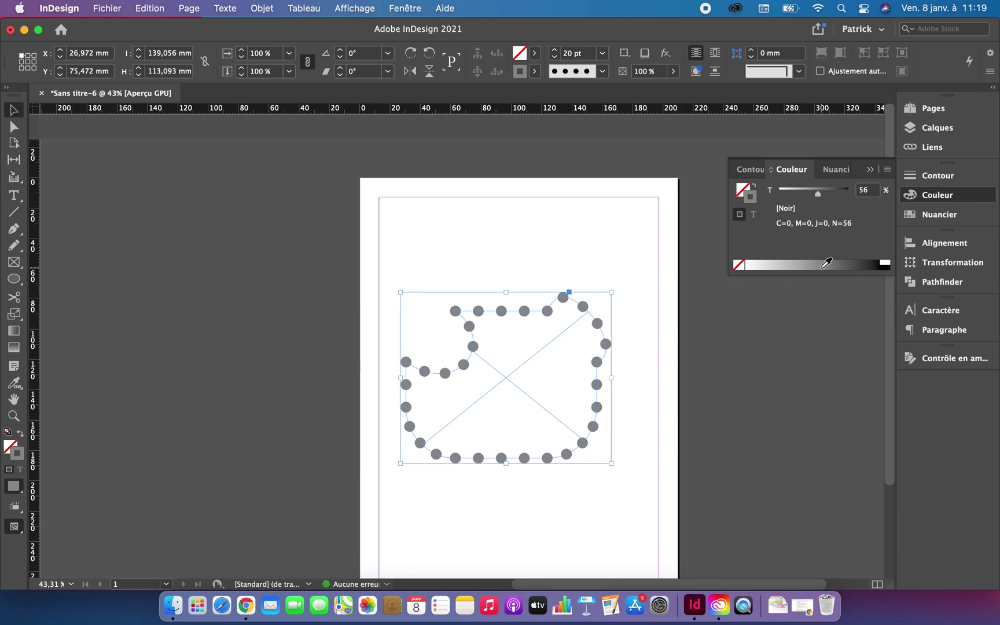
Step: Recolor the dotted stroke with the color picker to a blue of about C=83, M=65, J=0, N=0
{"action": "double_click", "coordinate": [751, 201]}
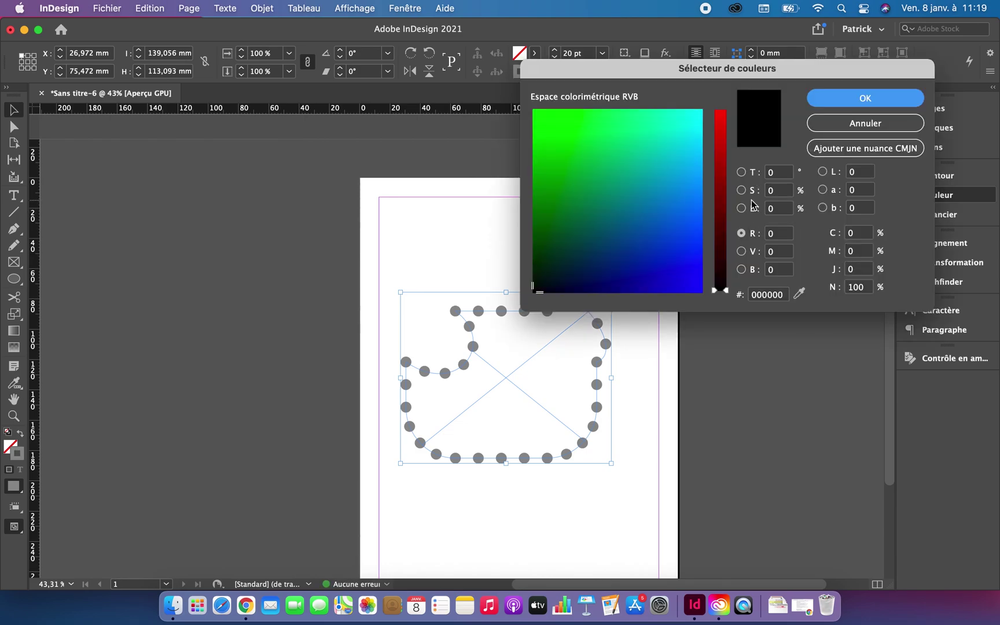
{"action": "left_click", "coordinate": [643, 167]}
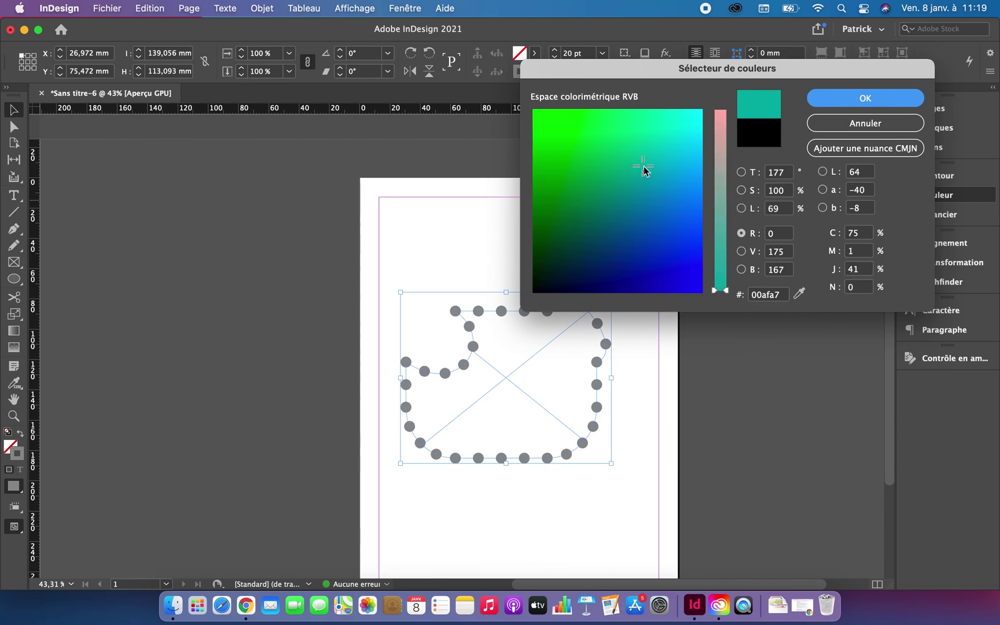
{"action": "left_click", "coordinate": [612, 153]}
{"action": "left_click", "coordinate": [584, 143]}
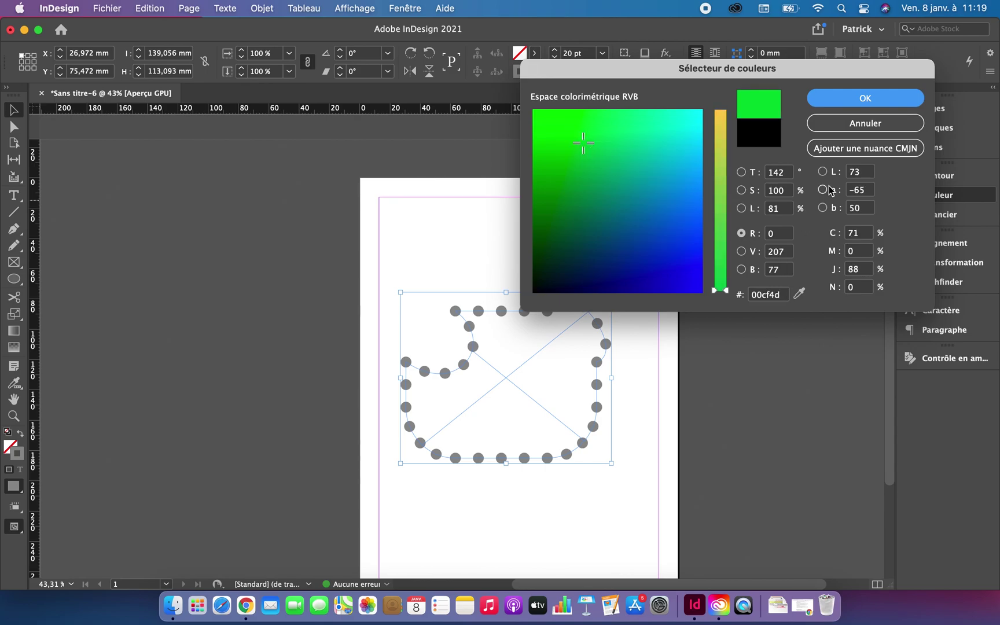
{"action": "left_click", "coordinate": [721, 151]}
{"action": "left_click", "coordinate": [693, 236]}
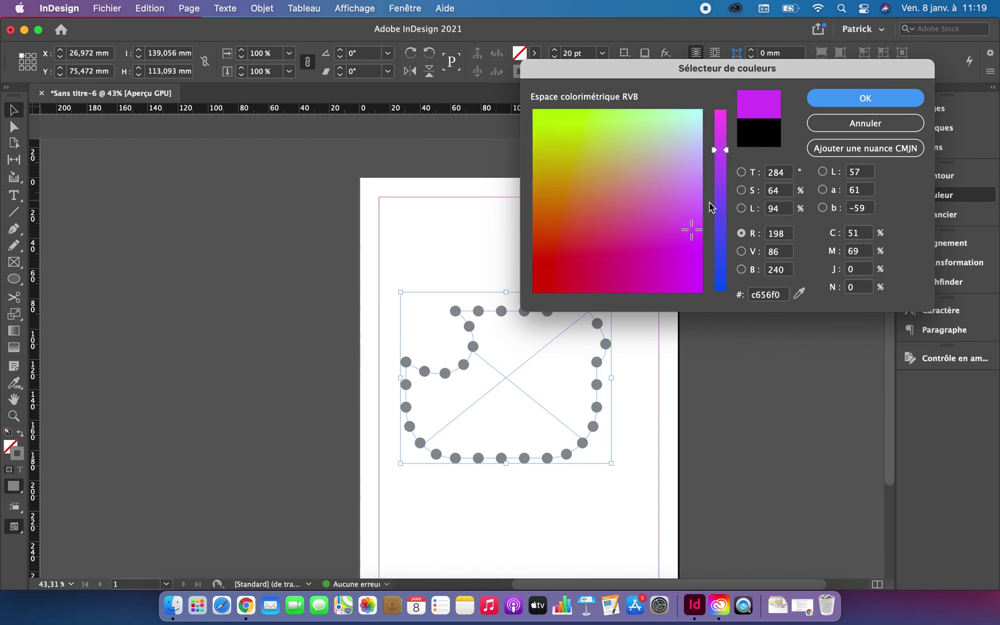
{"action": "left_click", "coordinate": [721, 247]}
{"action": "left_click", "coordinate": [672, 204]}
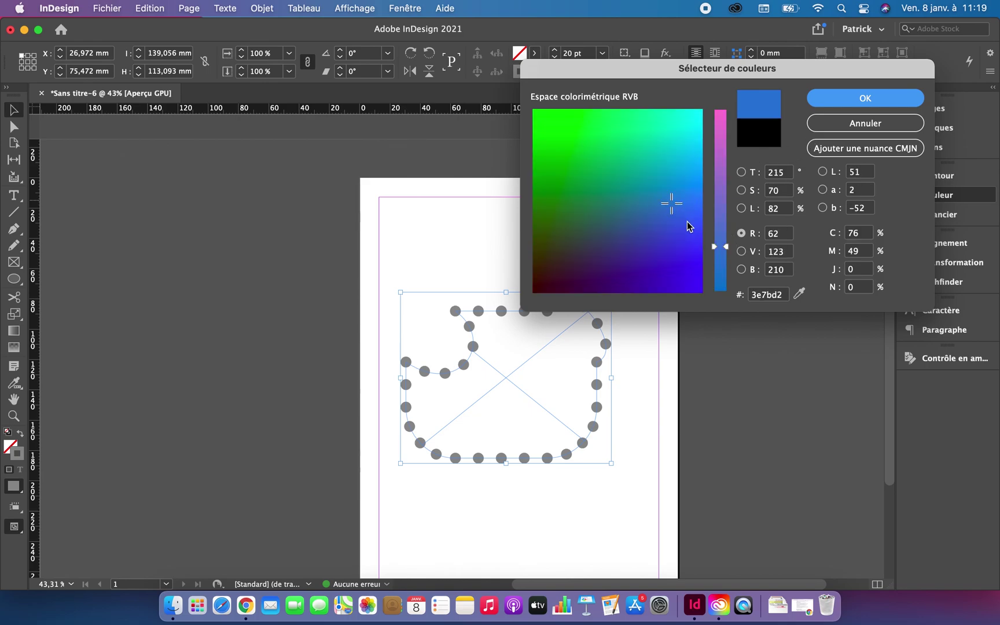
{"action": "left_click", "coordinate": [688, 223]}
{"action": "left_click", "coordinate": [866, 103]}
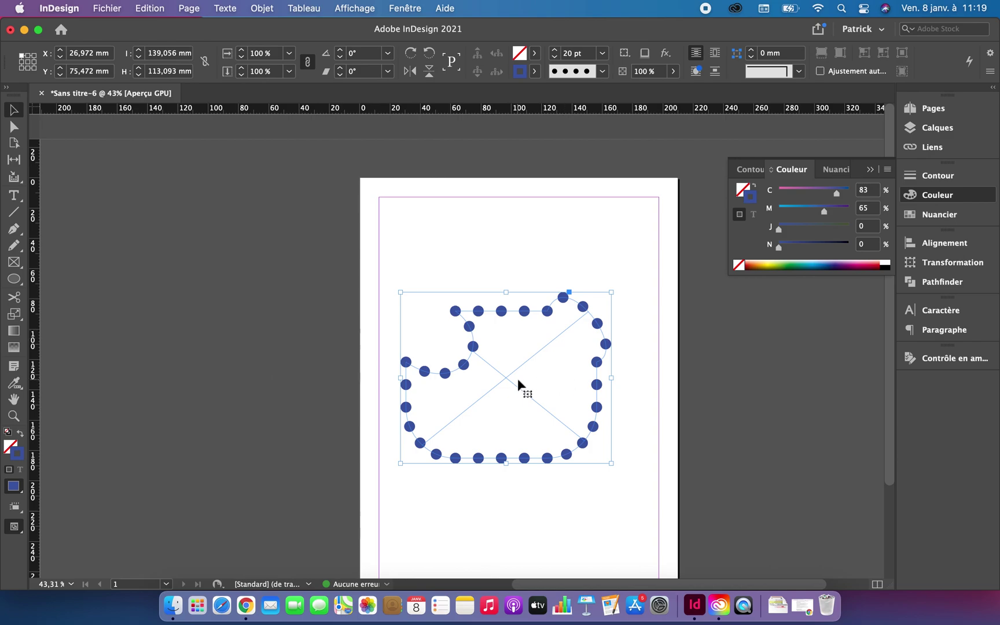
Step: Fill the frame with a pale mint color, d0f1ea, chosen in the color picker
{"action": "left_click", "coordinate": [742, 191]}
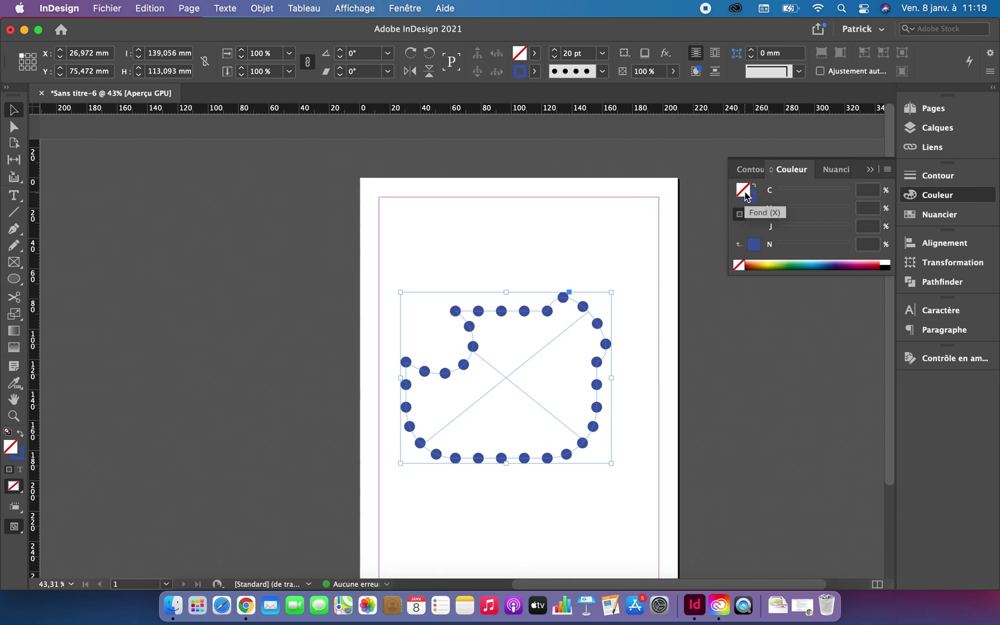
{"action": "left_click", "coordinate": [777, 263]}
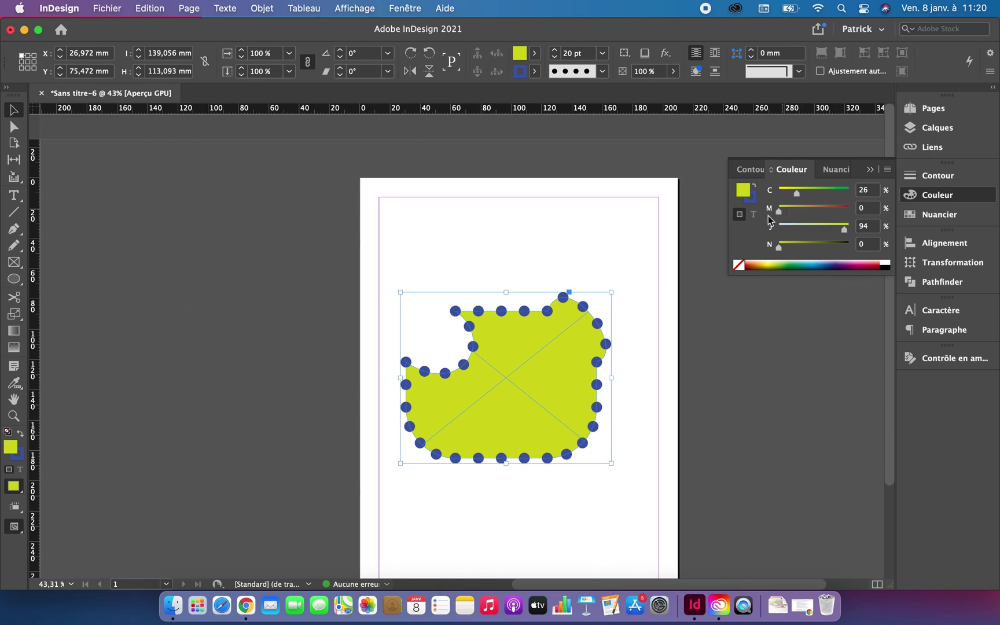
{"action": "double_click", "coordinate": [744, 193]}
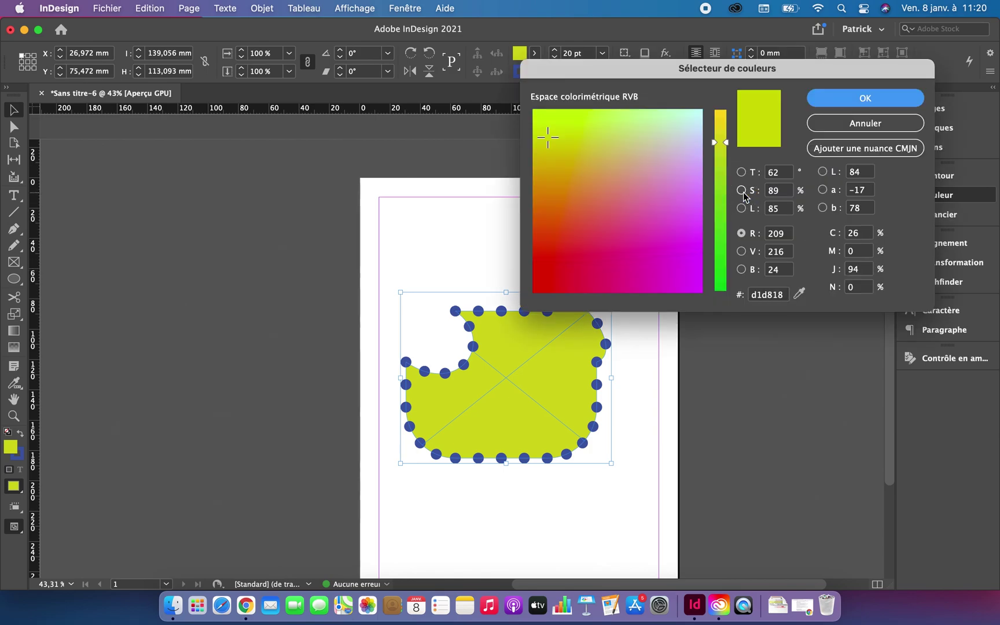
{"action": "left_click_drag", "start_coordinate": [645, 125], "coordinate": [680, 174]}
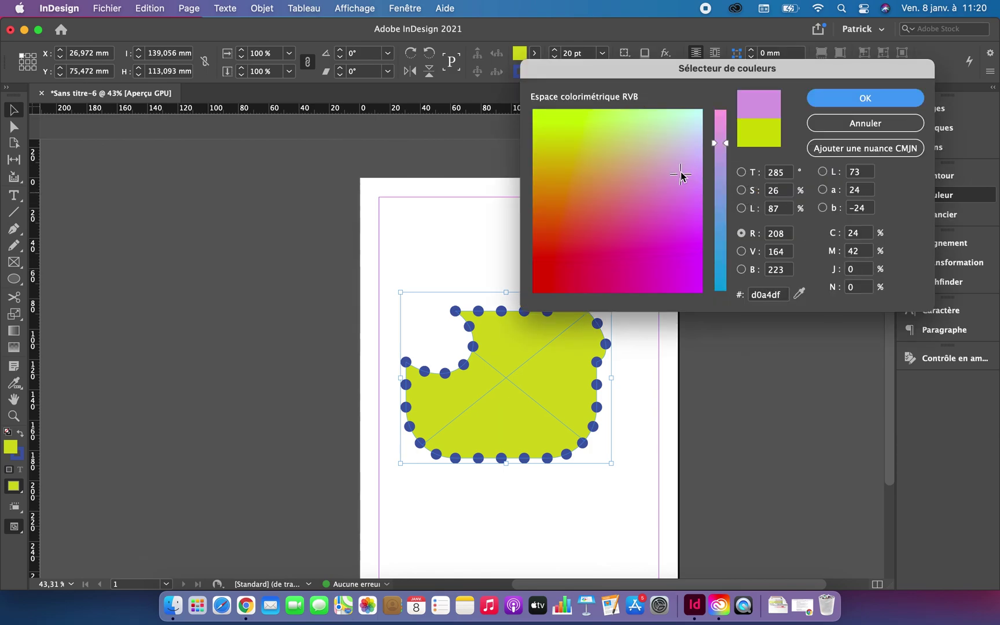
{"action": "left_click", "coordinate": [688, 119]}
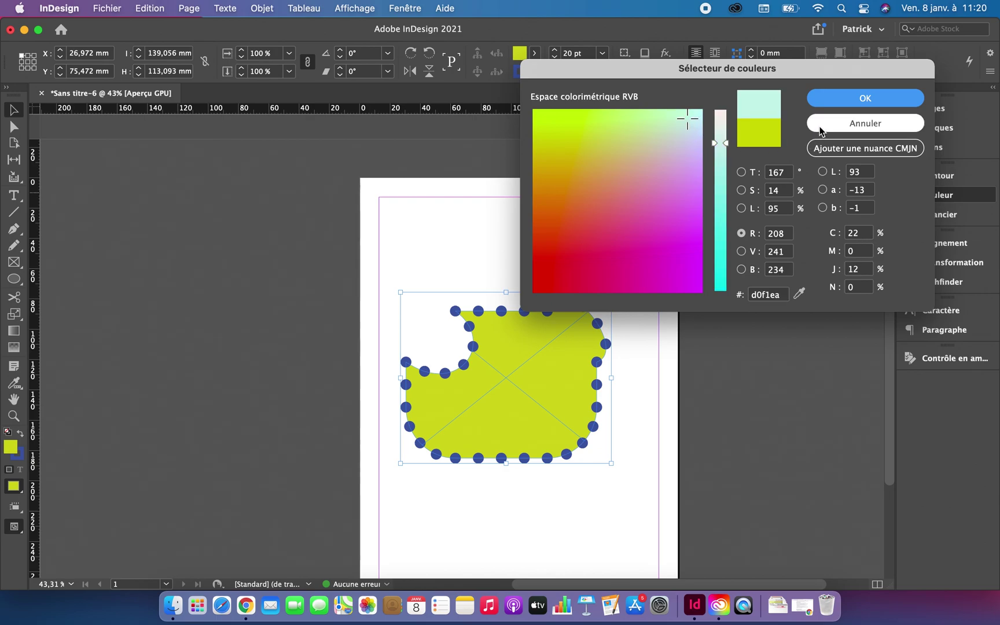
{"action": "left_click", "coordinate": [852, 98]}
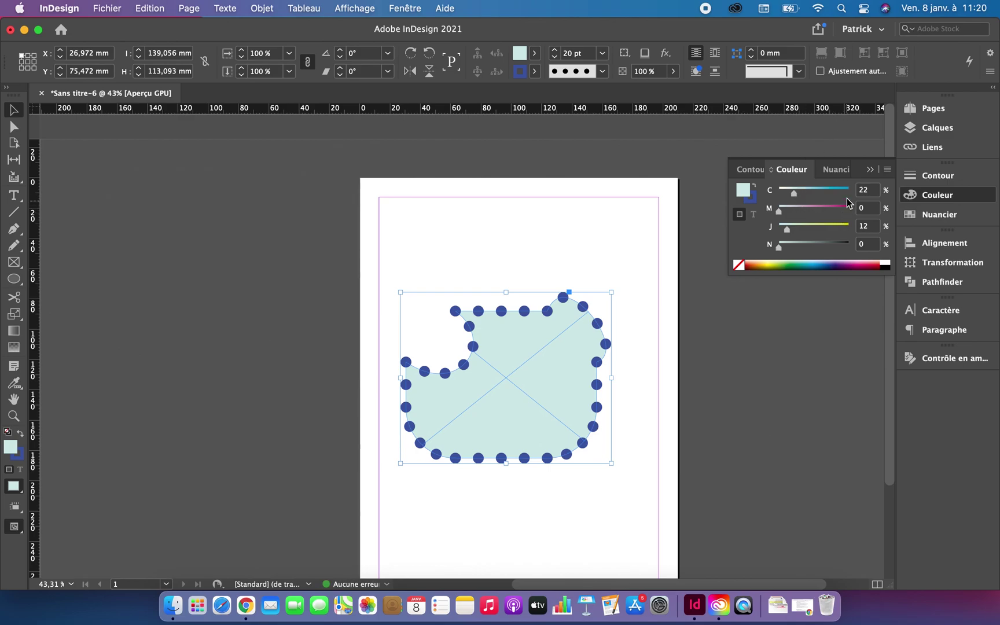
Step: Adjust the fill to a grayish blue with cyan 50%, magenta 18% and black 12%
{"action": "mouse_move", "coordinate": [795, 194]}
{"action": "left_mouse_down"}
{"action": "mouse_move", "coordinate": [815, 193]}
{"action": "mouse_move", "coordinate": [790, 213]}
{"action": "left_mouse_up"}
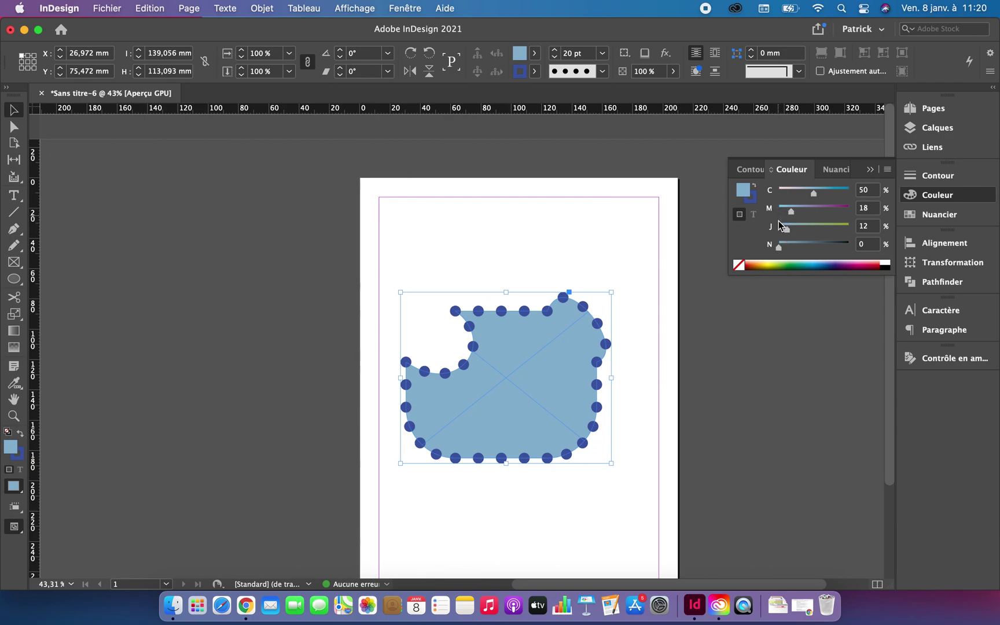
{"action": "left_click_drag", "start_coordinate": [779, 247], "coordinate": [811, 245]}
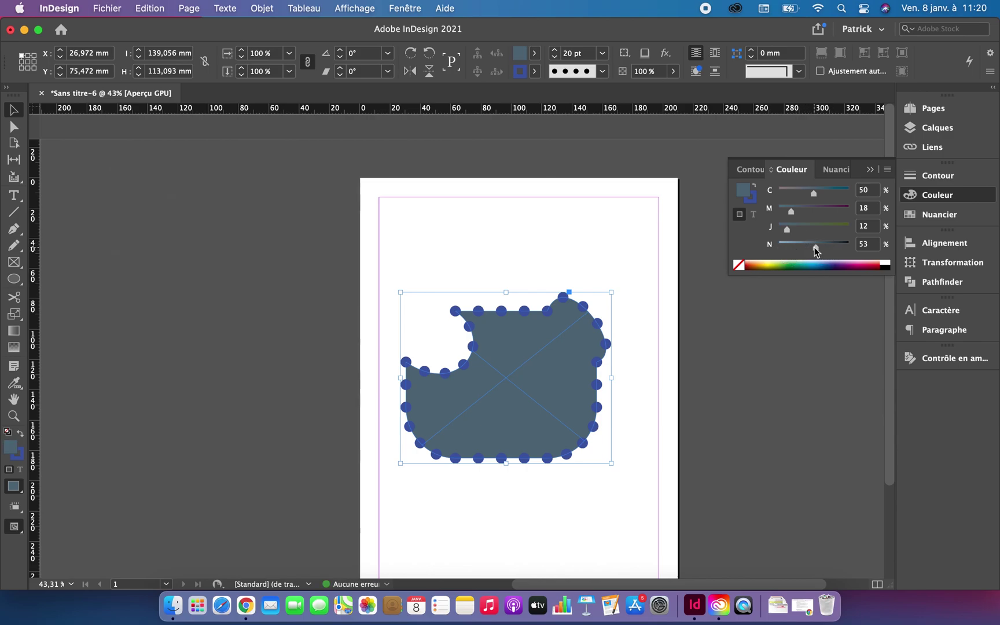
{"action": "left_click_drag", "start_coordinate": [816, 247], "coordinate": [786, 245]}
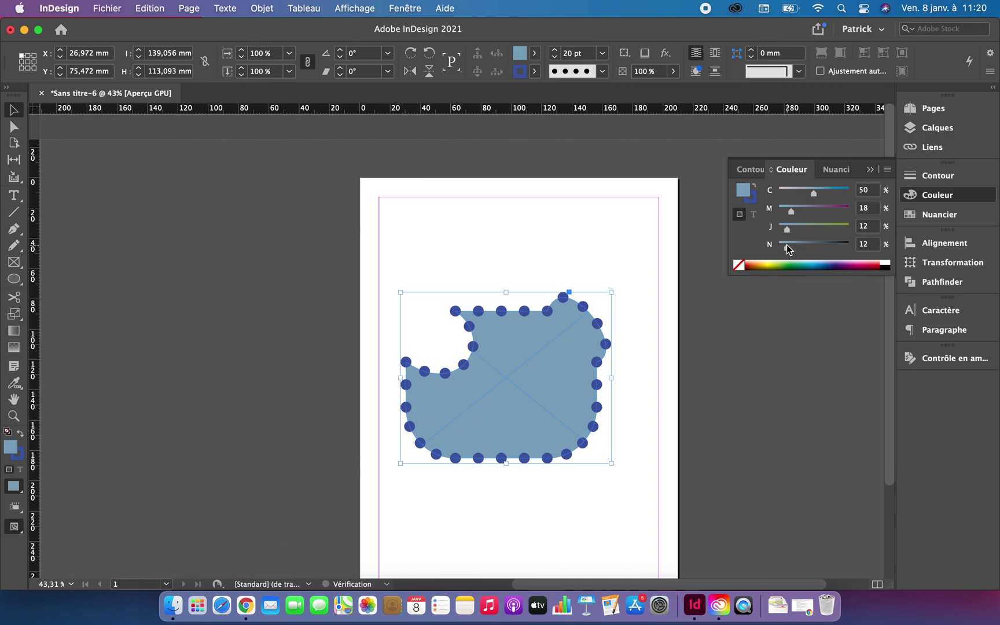